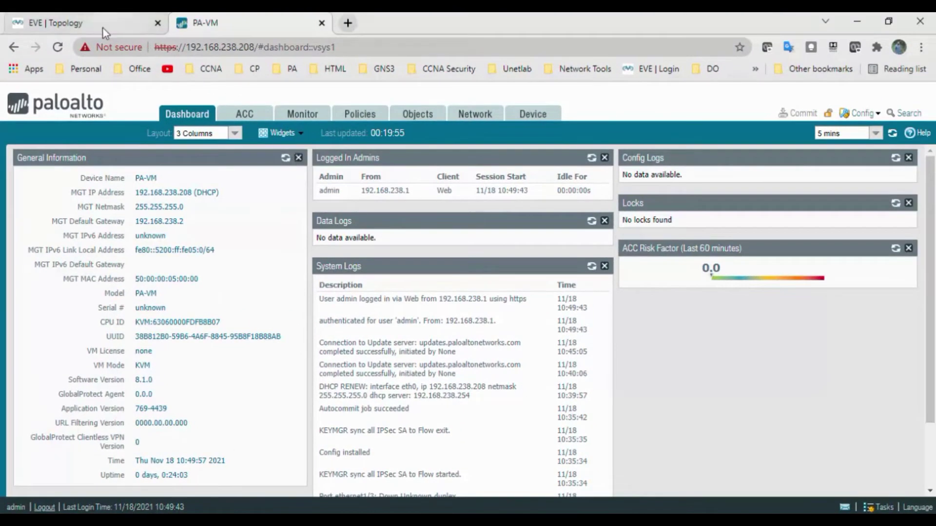
# Switch from the PA-VM dashboard to the EVE lab topology showing the OUTSIDE, DMZ and INSIDE networks.
pyautogui.click(104, 29)
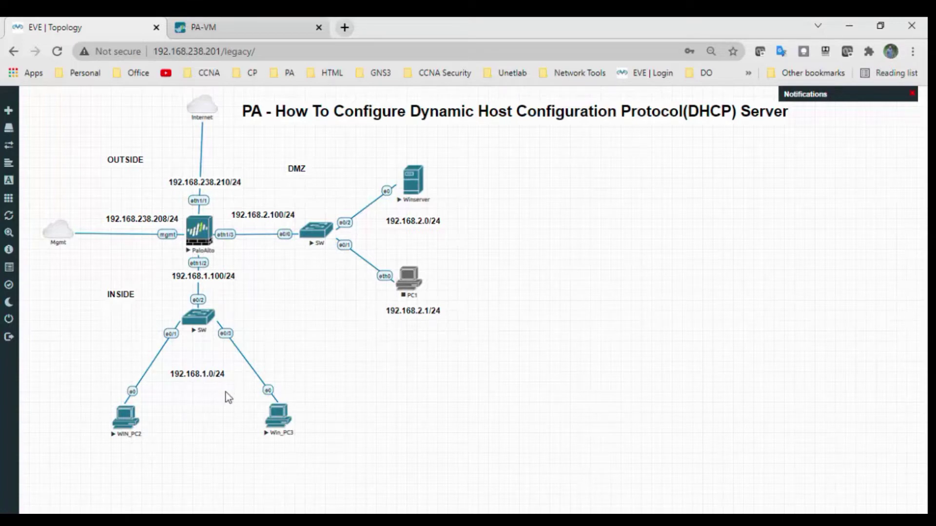
pyautogui.click(203, 210)
pyautogui.moveTo(203, 199); pyautogui.dragTo(204, 118)
# Back on the PA-VM, add an Interface Mgmt profile named 'PING' with Ping allowed.
pyautogui.click(258, 31)
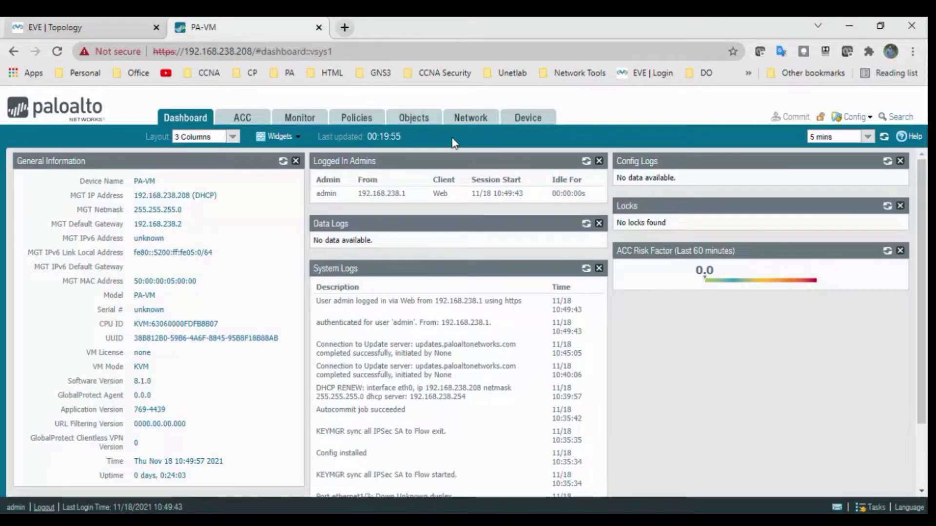
pyautogui.click(466, 122)
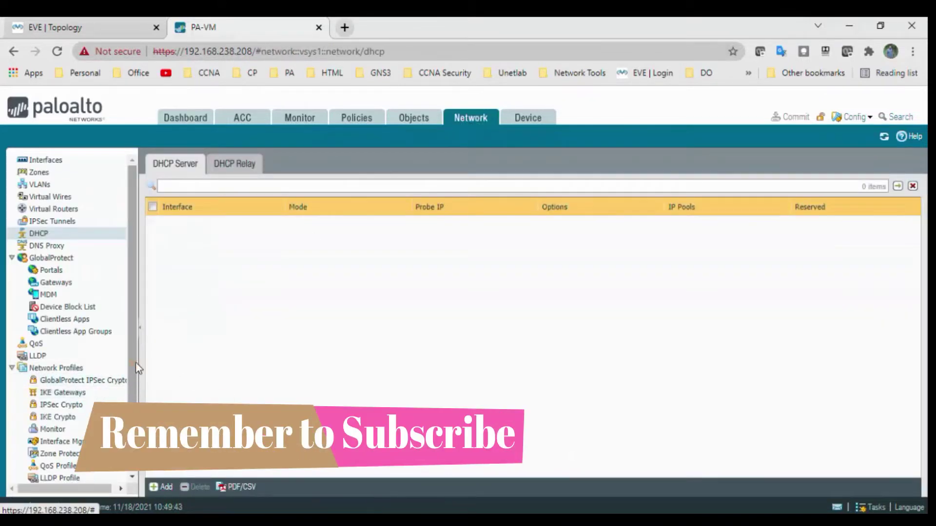
pyautogui.scroll(-1, 131, 367)
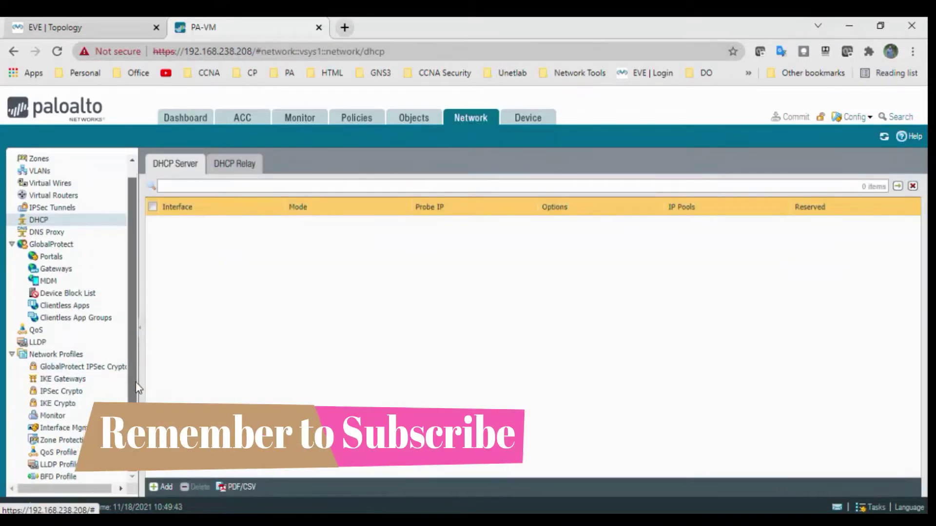
pyautogui.click(63, 428)
pyautogui.click(155, 487)
pyautogui.write('PING')
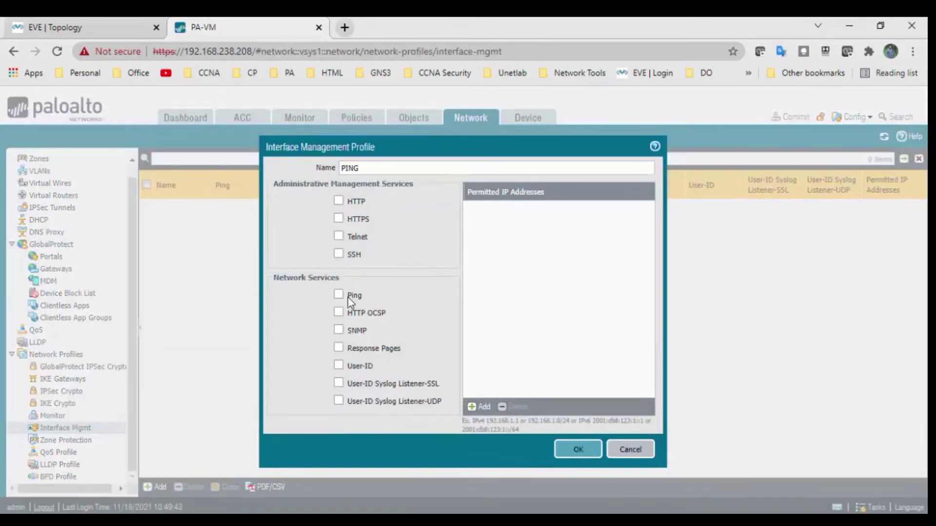
pyautogui.click(339, 296)
pyautogui.click(591, 449)
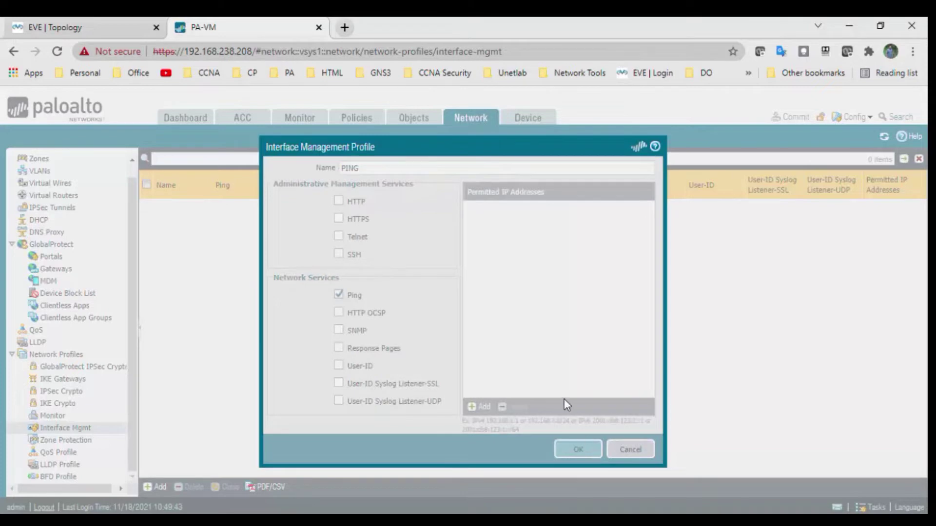
pyautogui.scroll(1, 74, 273)
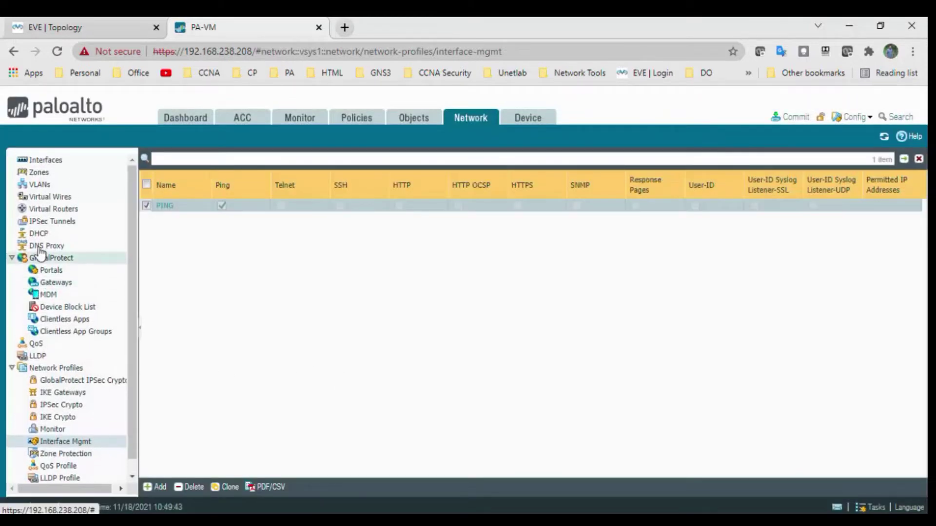
# Create the Layer3 security zones 'Inside' and 'Outside'.
pyautogui.click(44, 173)
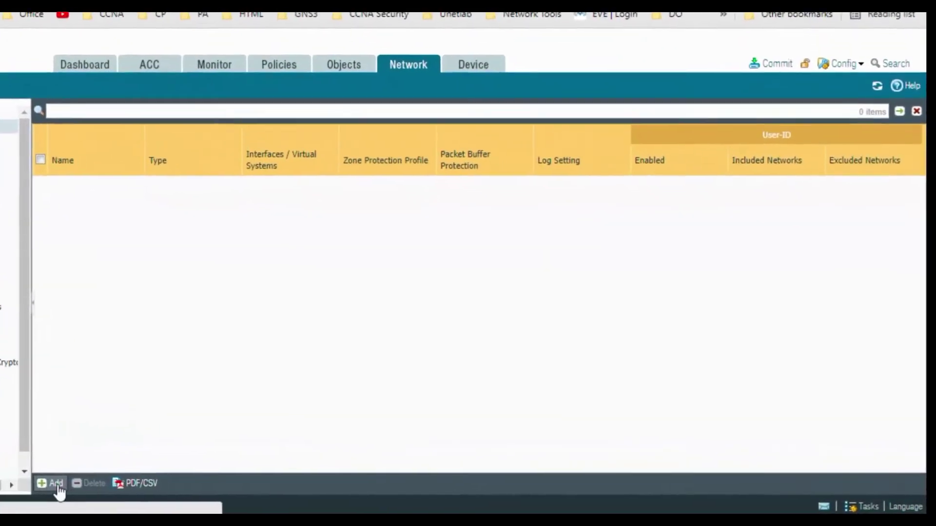
pyautogui.click(156, 487)
pyautogui.write('Inside')
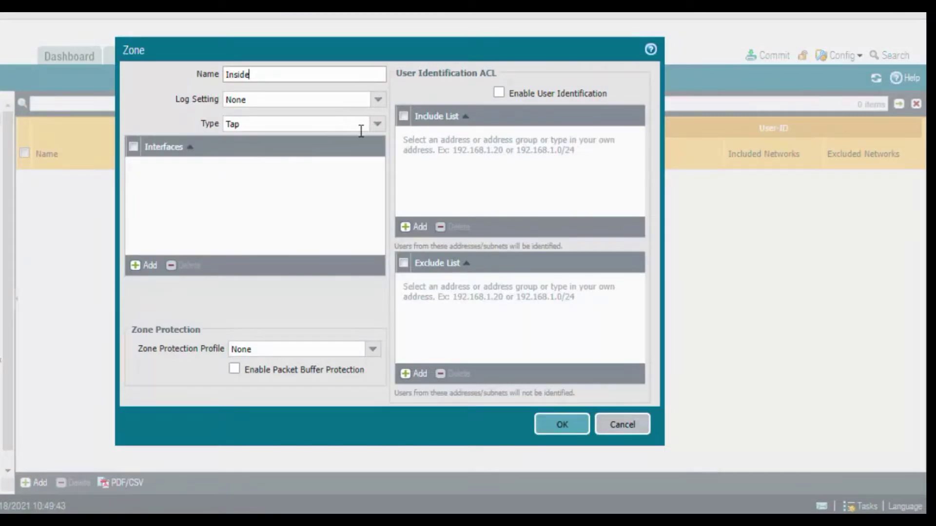
pyautogui.click(377, 126)
pyautogui.click(328, 186)
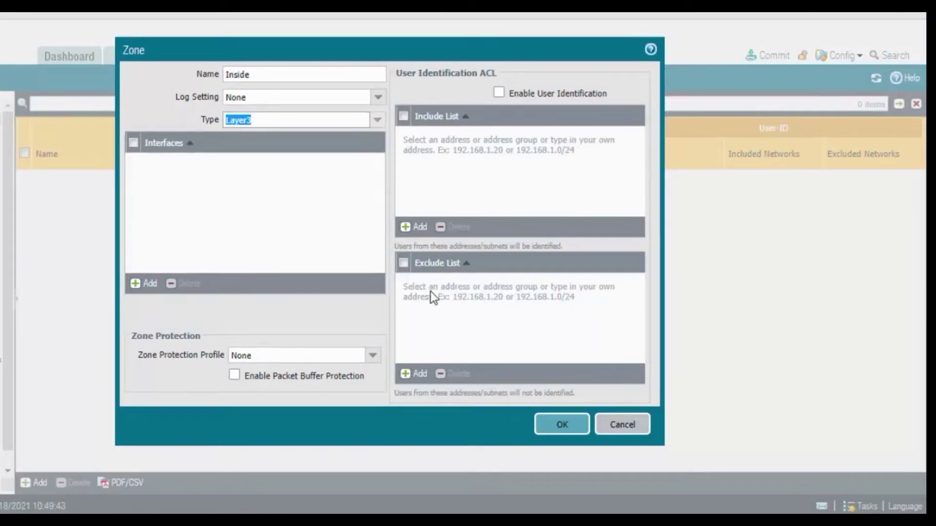
pyautogui.click(540, 425)
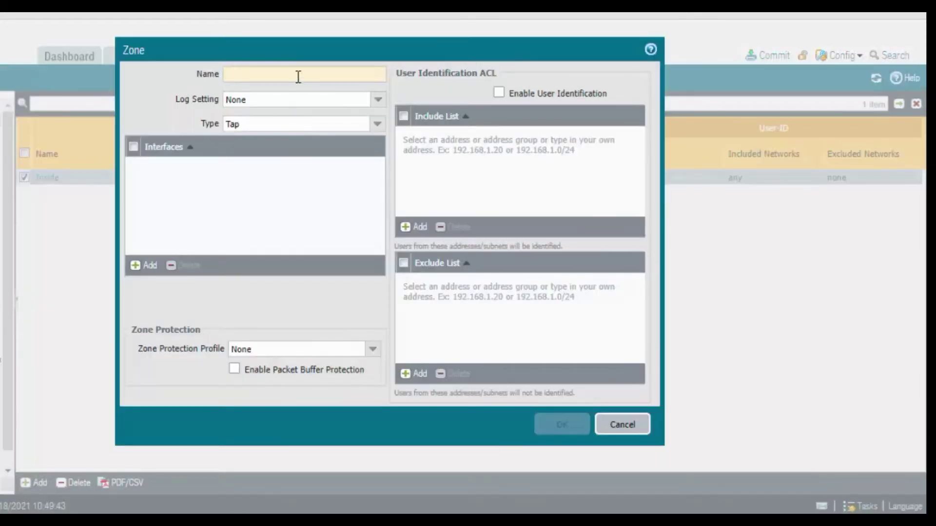
pyautogui.write('Outside')
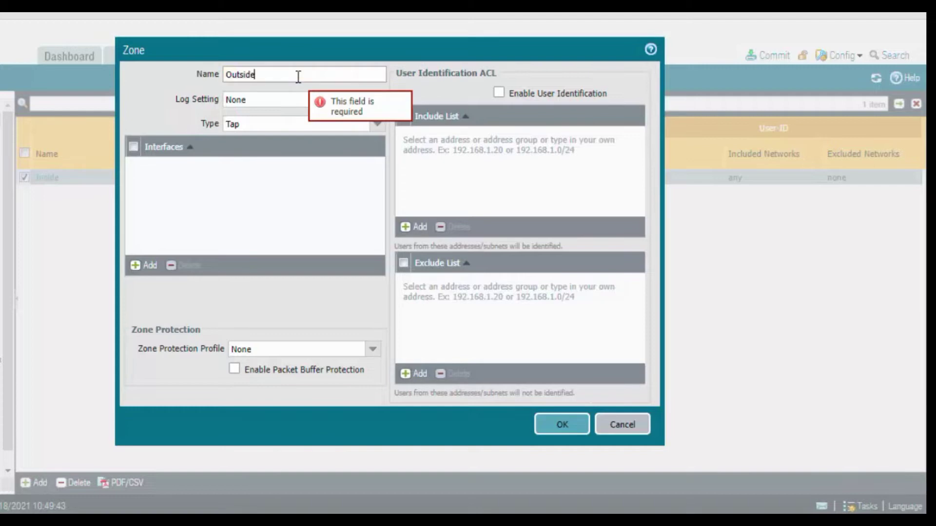
pyautogui.click(377, 124)
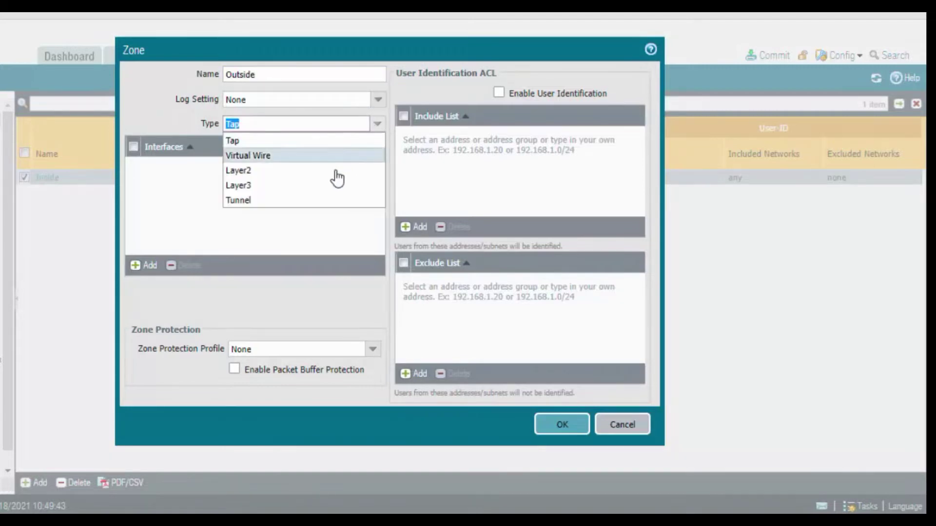
pyautogui.click(327, 191)
pyautogui.click(577, 432)
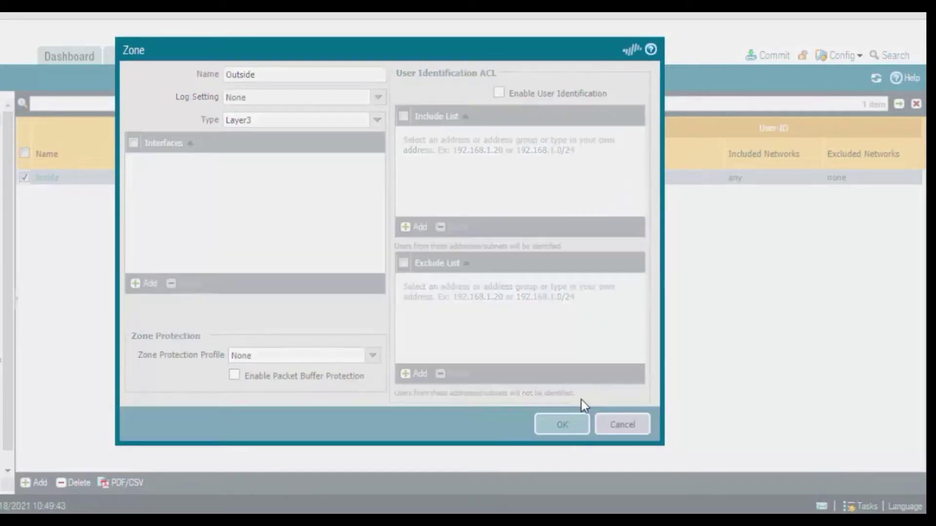
# Add a third Layer3 zone named 'DMZ', correcting the name's capitalization.
pyautogui.click(35, 483)
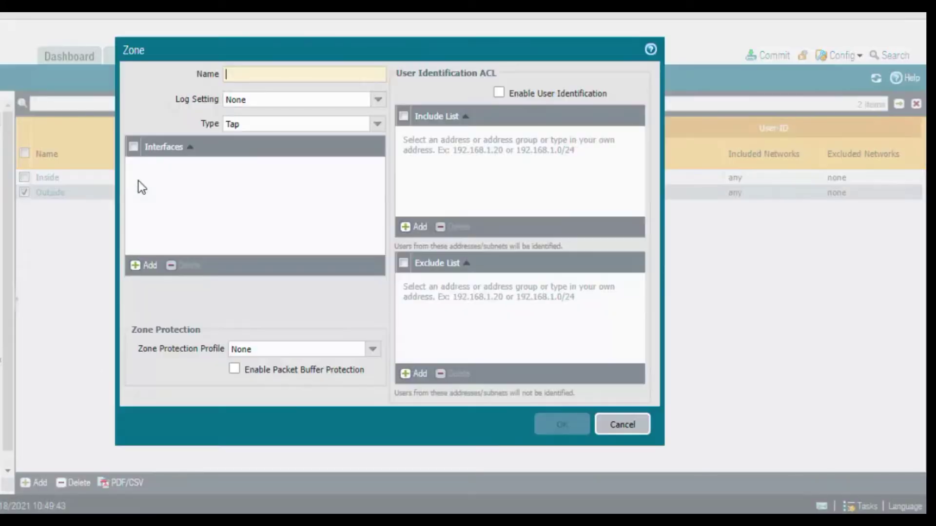
pyautogui.write('DMz')
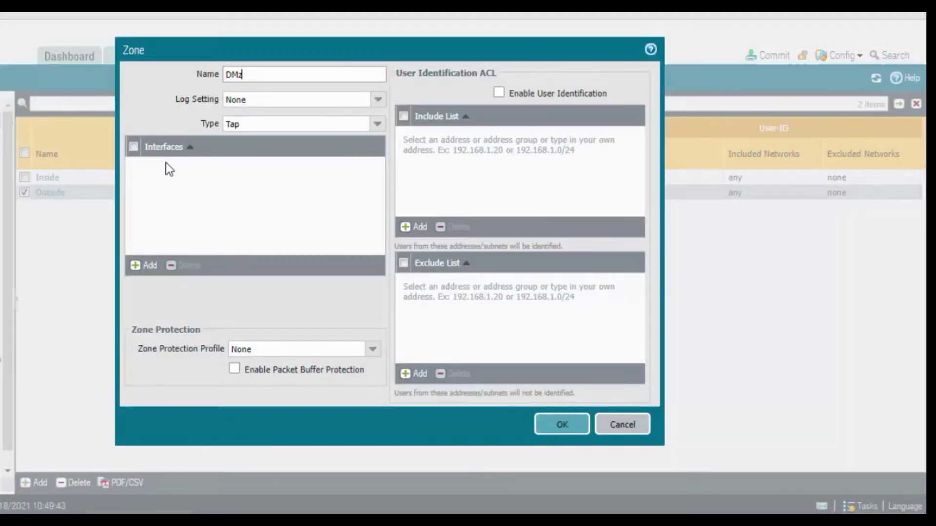
pyautogui.press('BackSpace')
pyautogui.write('Z')
pyautogui.click(377, 124)
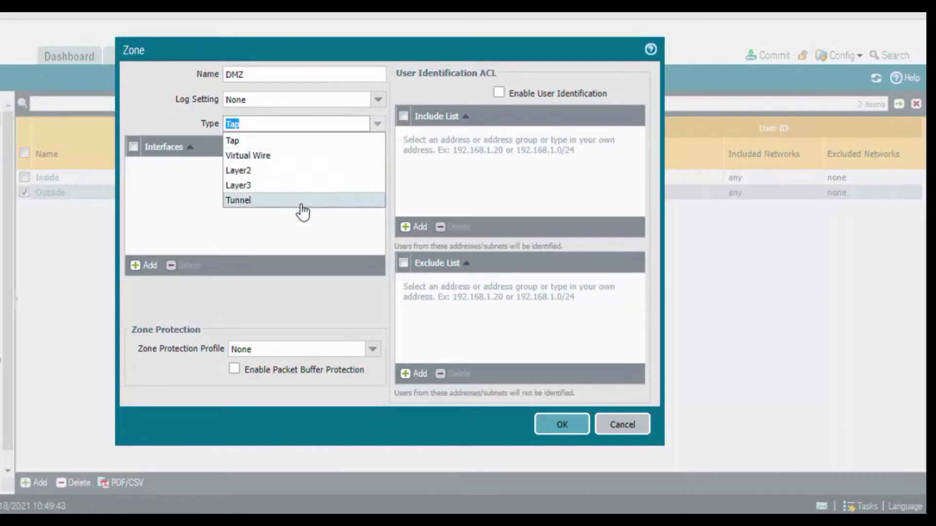
pyautogui.click(302, 187)
pyautogui.click(556, 431)
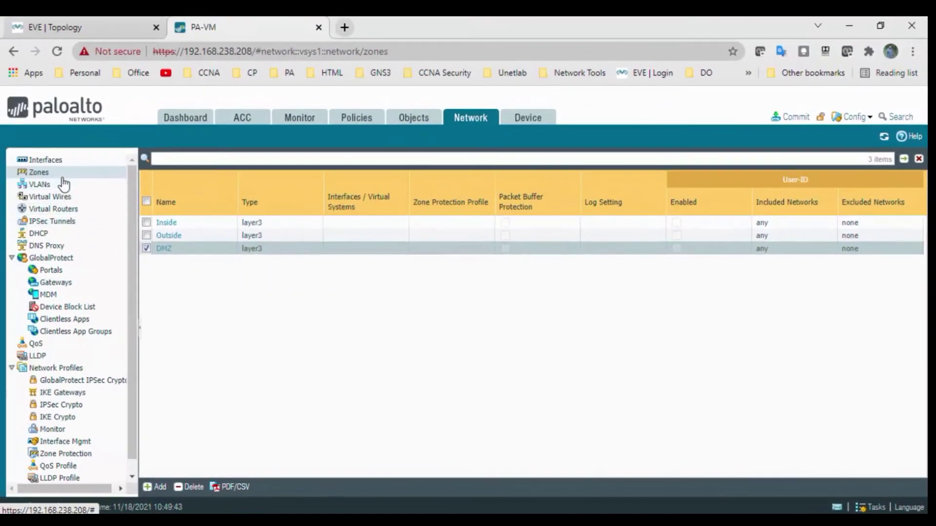
# Make ethernet1/1 a Layer3 interface on the default virtual router in the Outside zone.
pyautogui.click(46, 160)
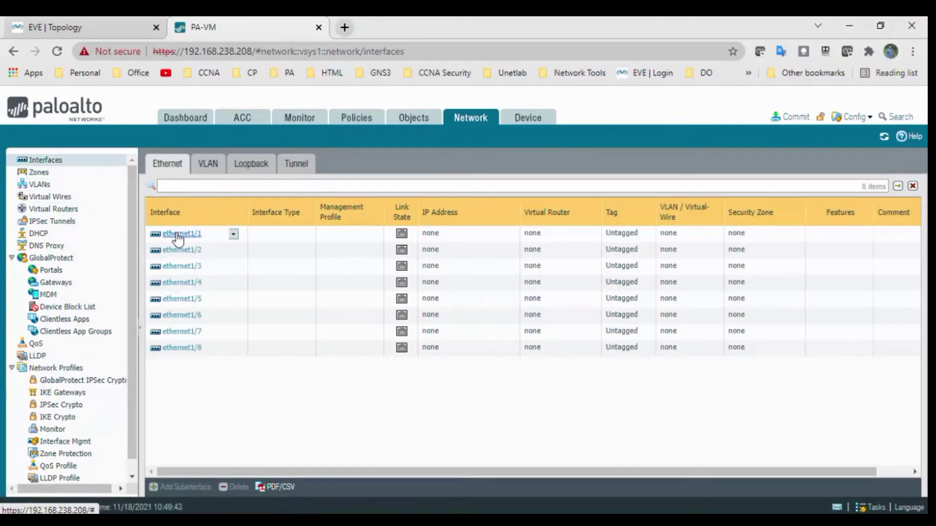
pyautogui.click(178, 238)
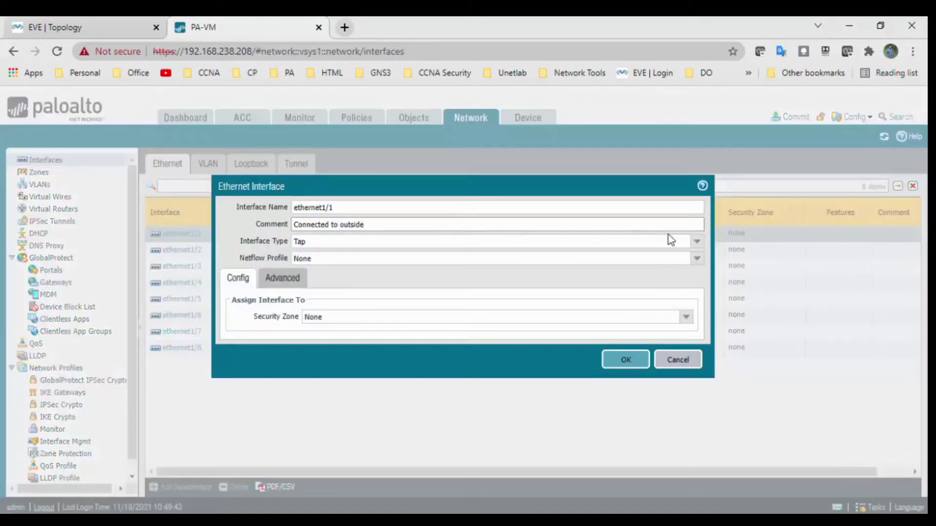
pyautogui.click(697, 246)
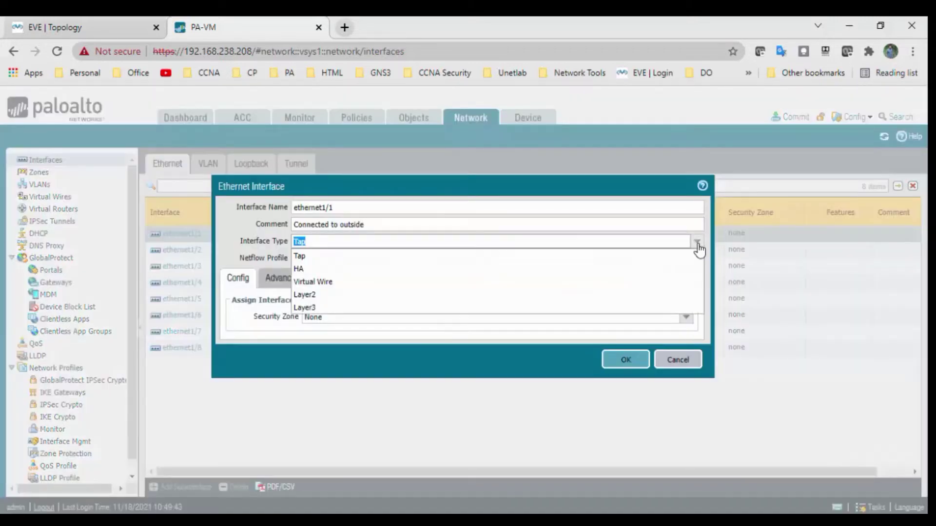
pyautogui.click(451, 307)
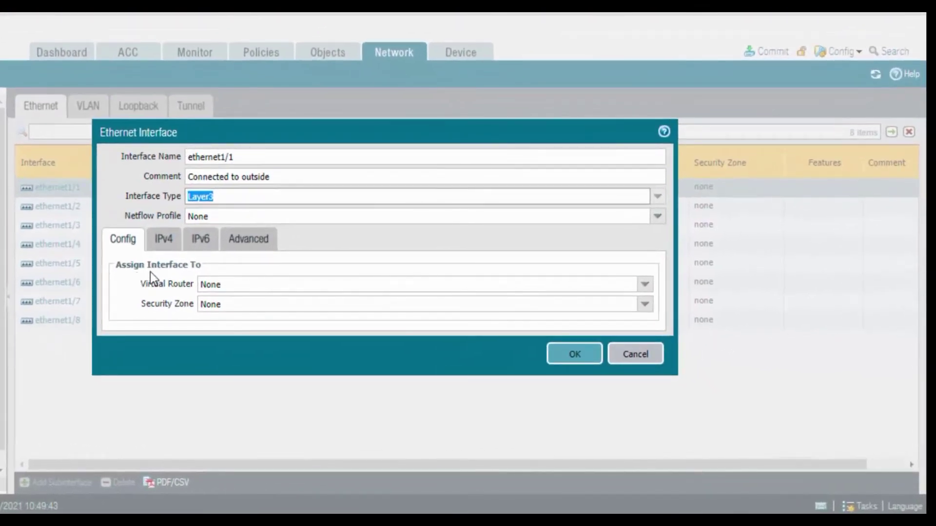
pyautogui.click(645, 285)
pyautogui.click(329, 316)
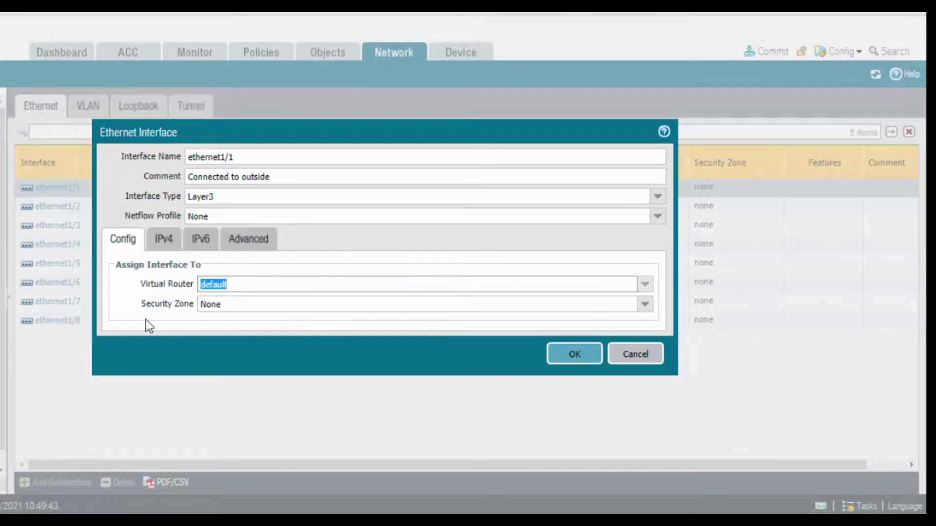
pyautogui.click(642, 305)
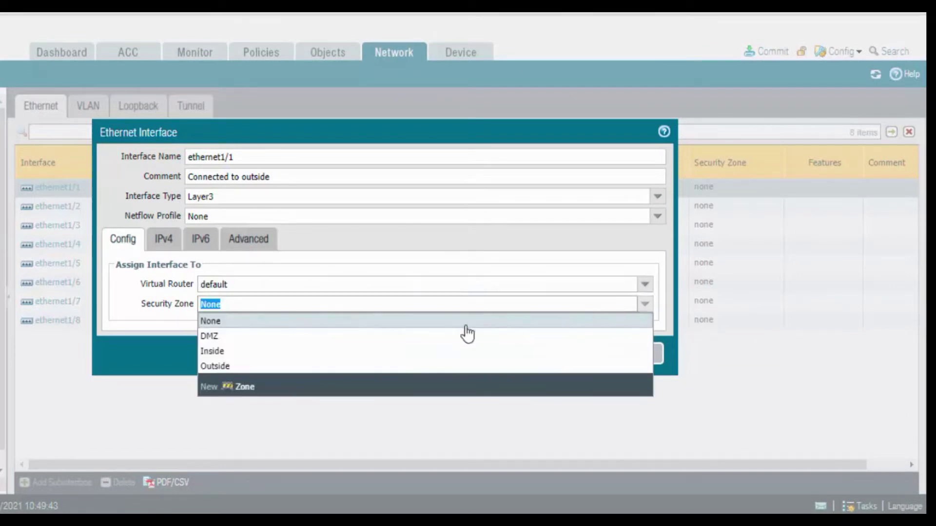
pyautogui.click(266, 367)
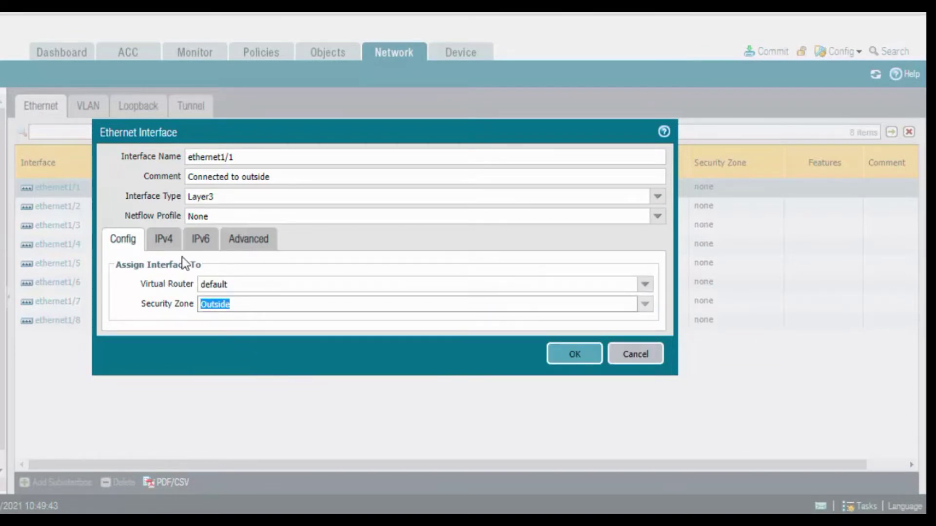
# Give ethernet1/1 address 192.168.238.210/24 and the PING management profile, then save.
pyautogui.click(168, 231)
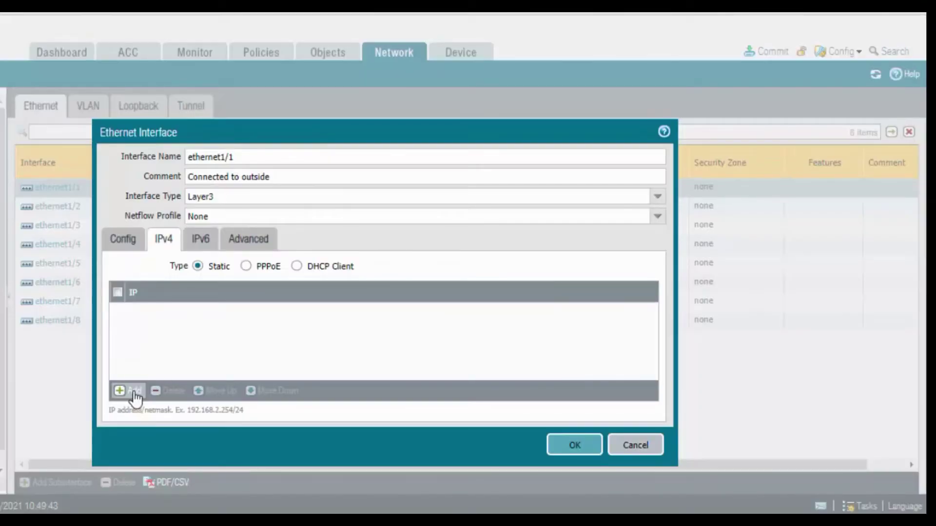
pyautogui.click(133, 394)
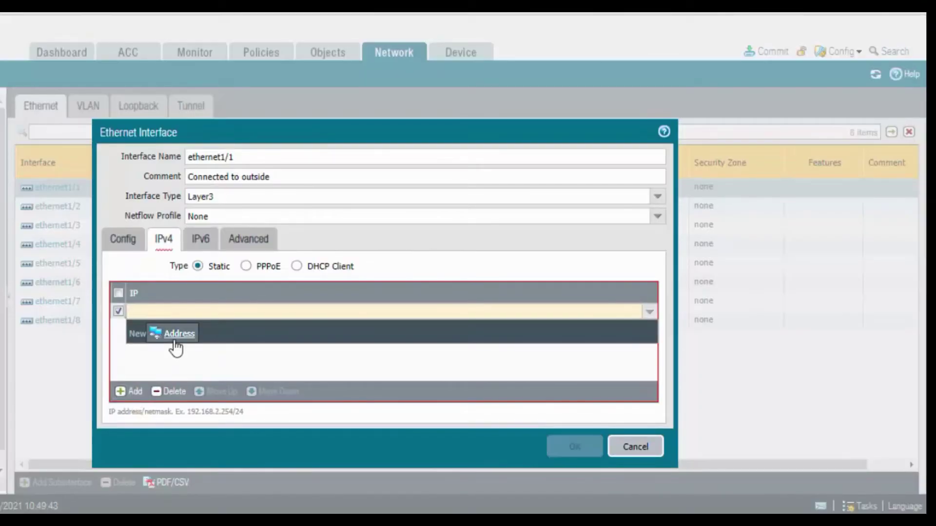
pyautogui.write('192.168.2')
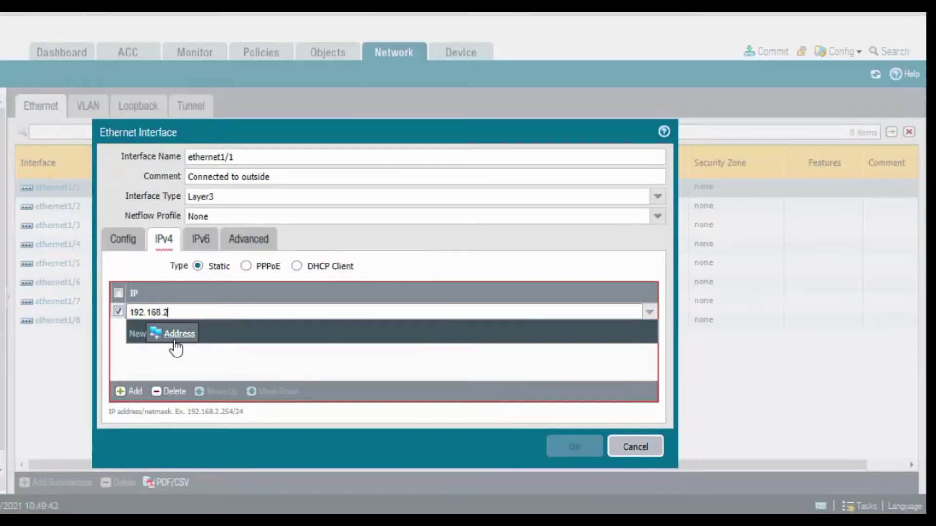
pyautogui.write('38.210/24')
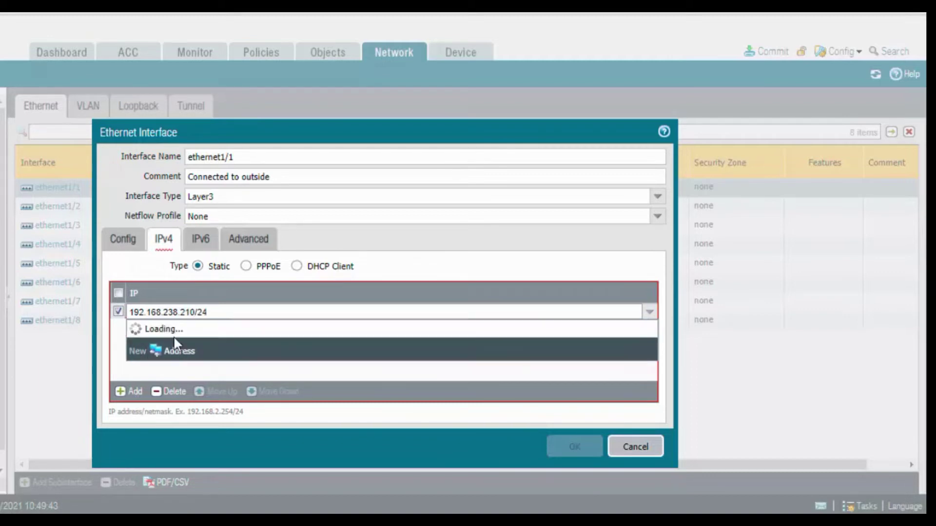
pyautogui.click(268, 246)
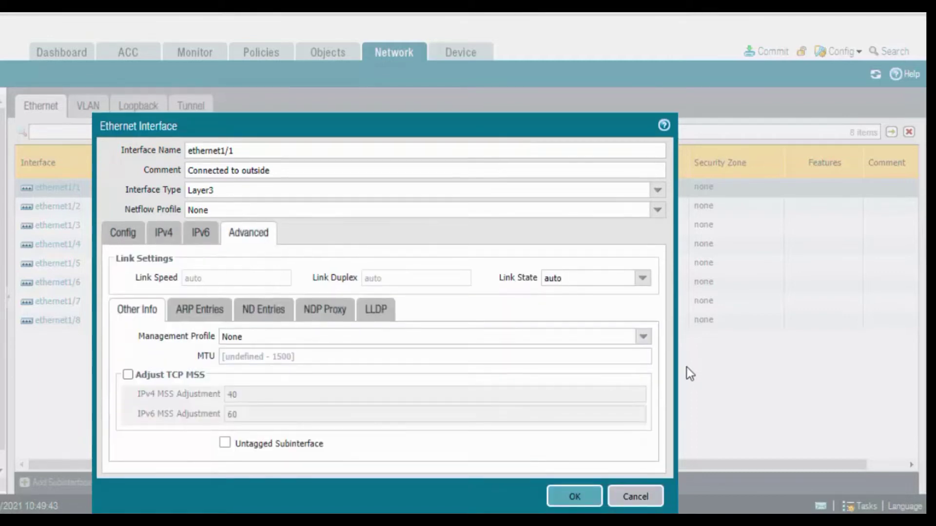
pyautogui.click(643, 337)
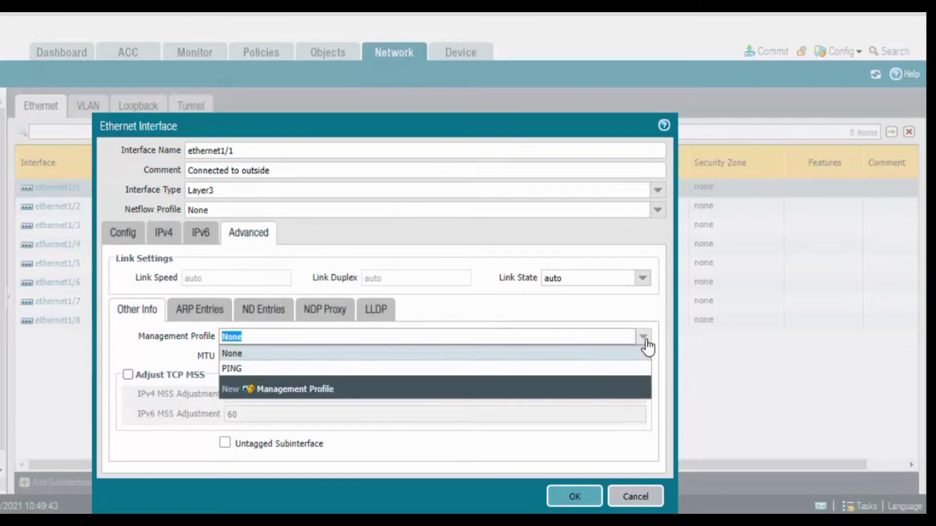
pyautogui.click(456, 369)
pyautogui.click(574, 496)
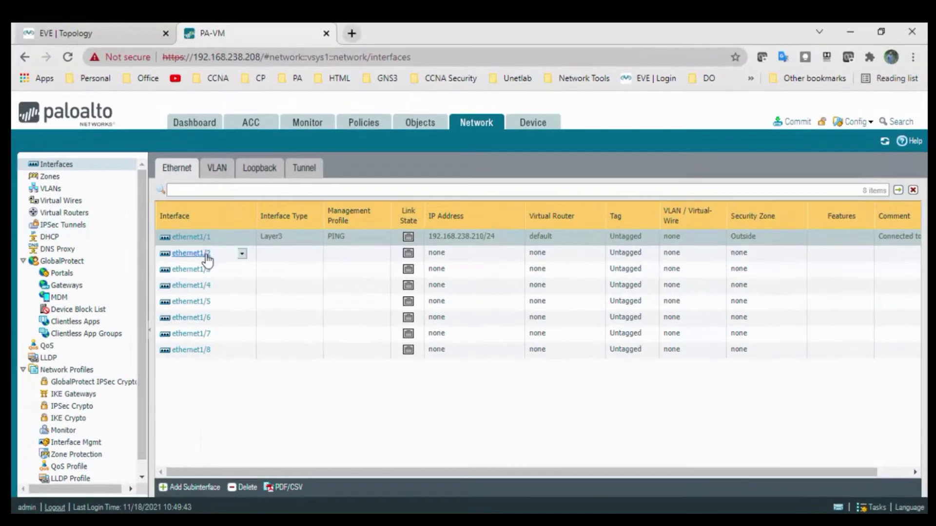
# Paste a comment on ethernet1/2 and make it Layer3 on the default router in the Inside zone.
pyautogui.click(203, 262)
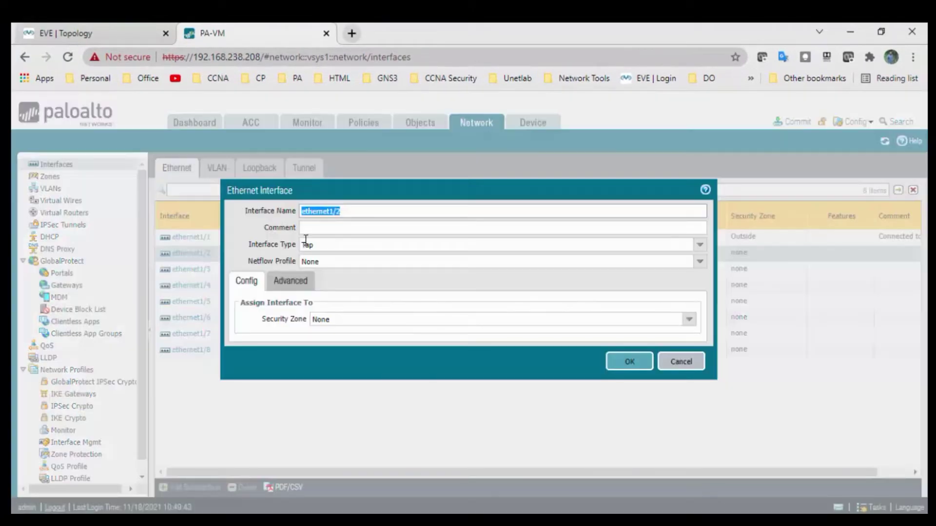
pyautogui.click(323, 231)
pyautogui.write('Connected to Inside')
pyautogui.click(699, 246)
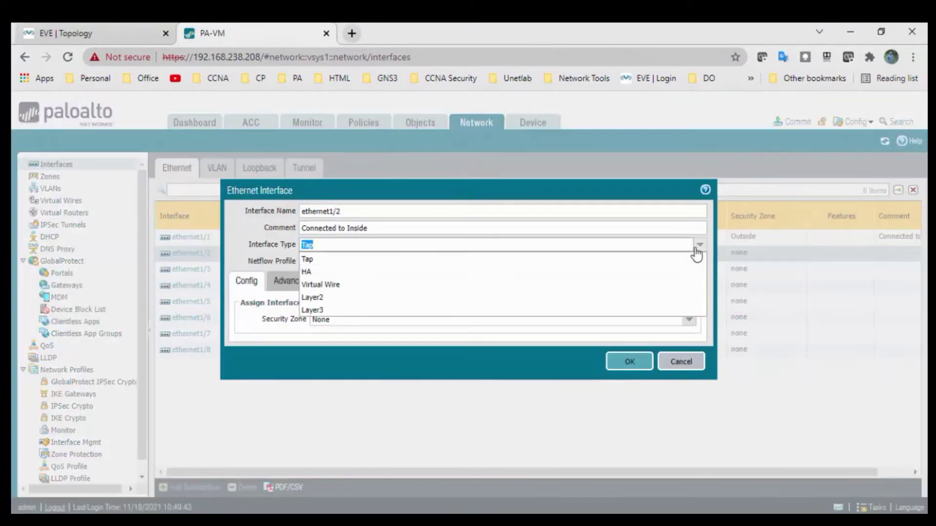
pyautogui.click(435, 311)
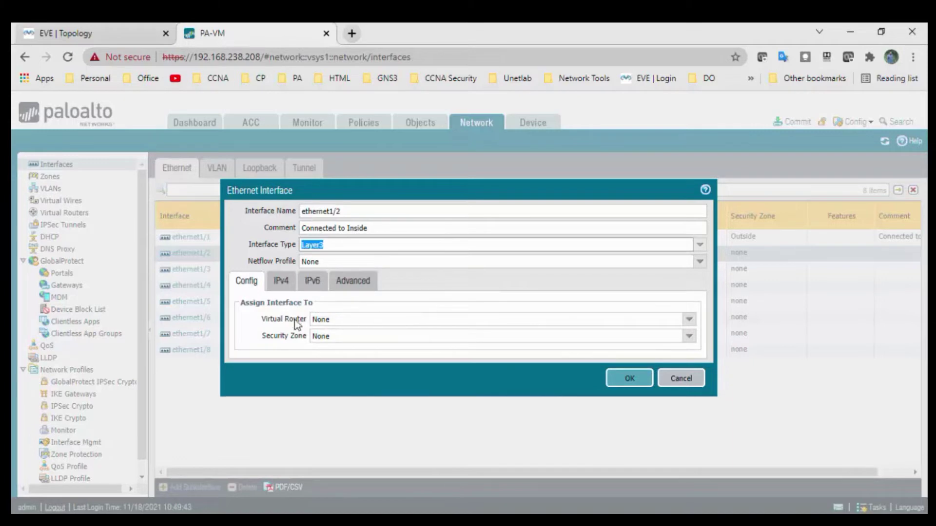
pyautogui.click(689, 321)
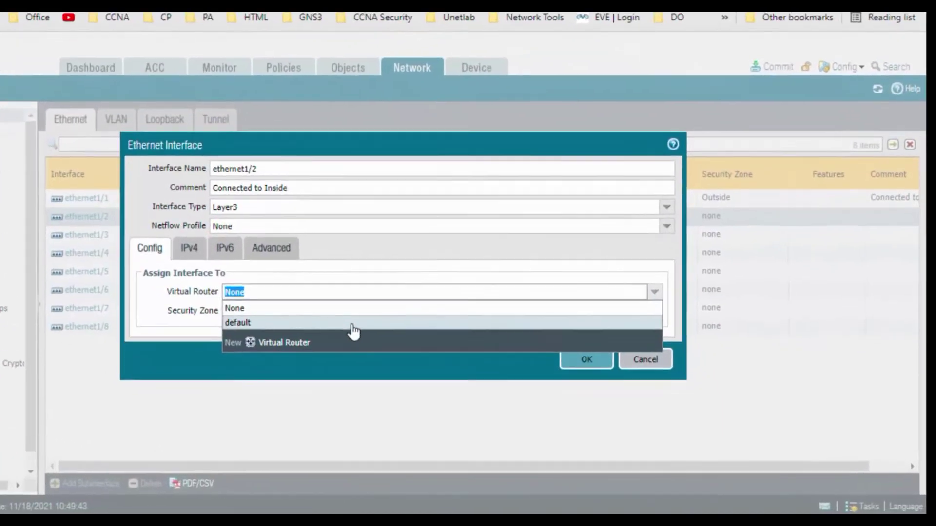
pyautogui.click(414, 347)
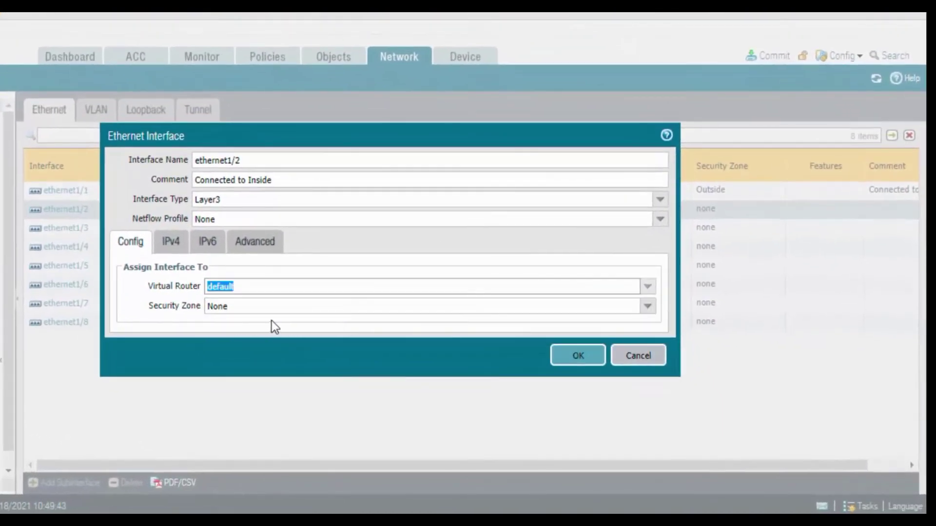
pyautogui.click(648, 306)
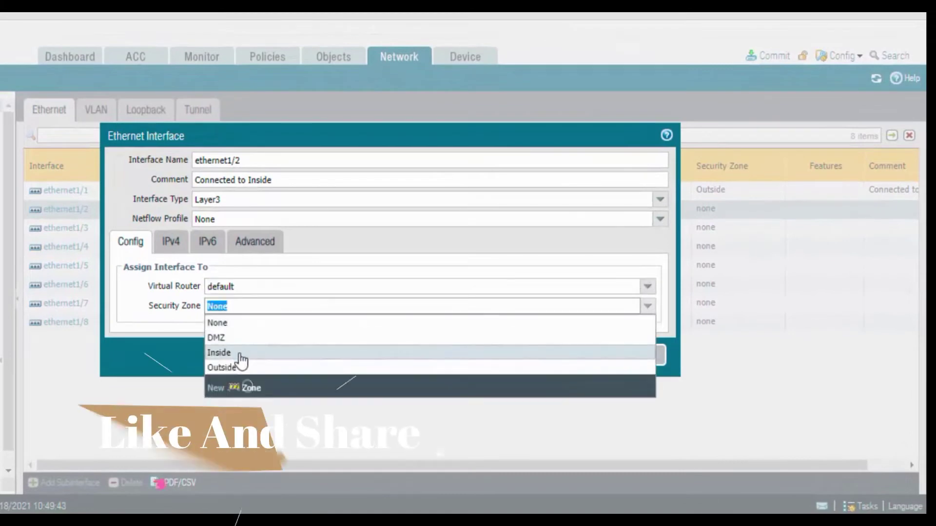
pyautogui.click(239, 352)
# Give ethernet1/2 address 192.168.1.100/24 and the PING management profile, then save.
pyautogui.click(172, 249)
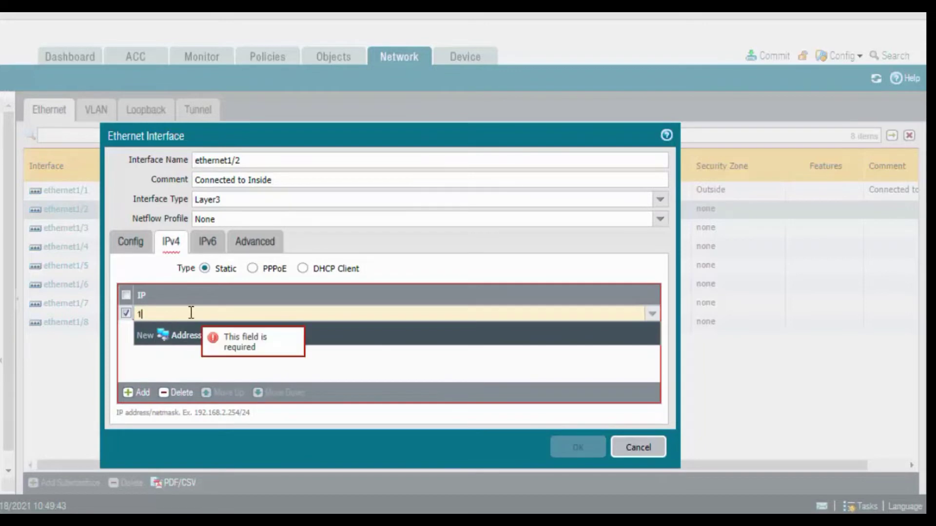
pyautogui.write('192.168')
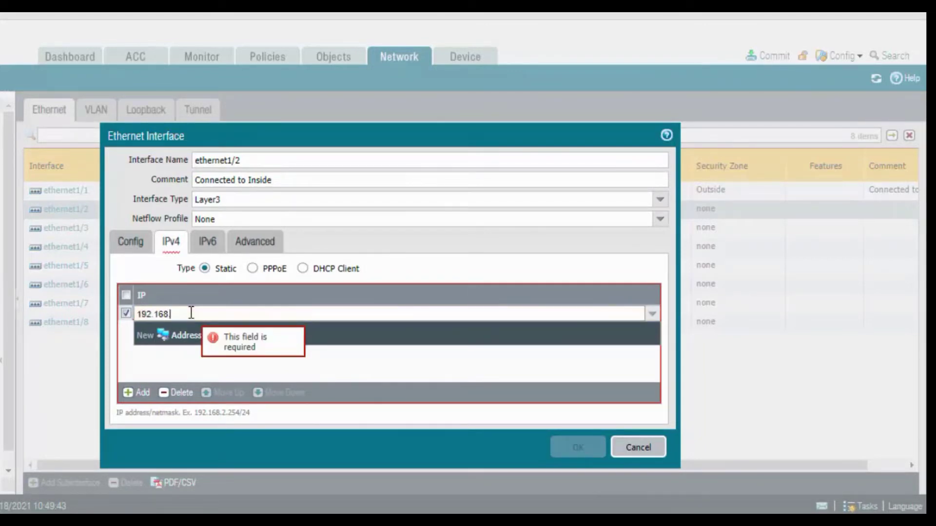
pyautogui.write('.1.100/24')
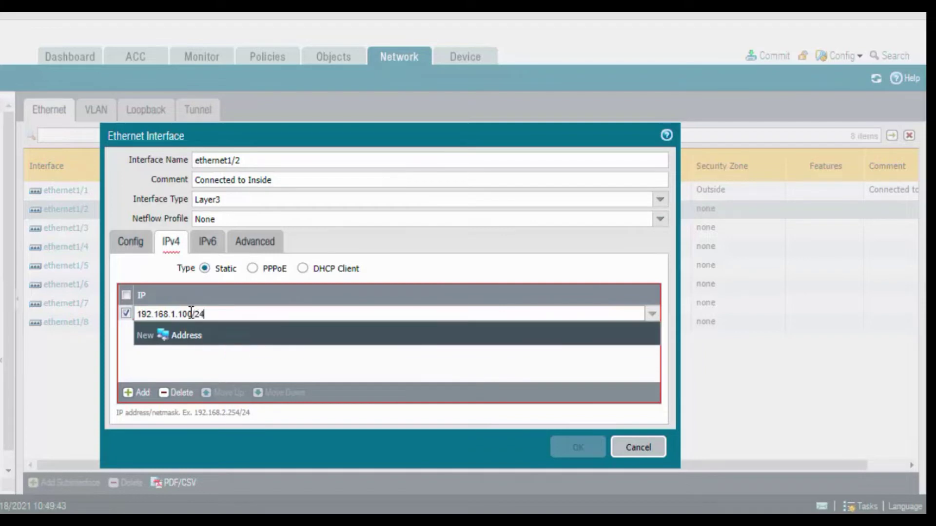
pyautogui.click(266, 242)
pyautogui.click(647, 337)
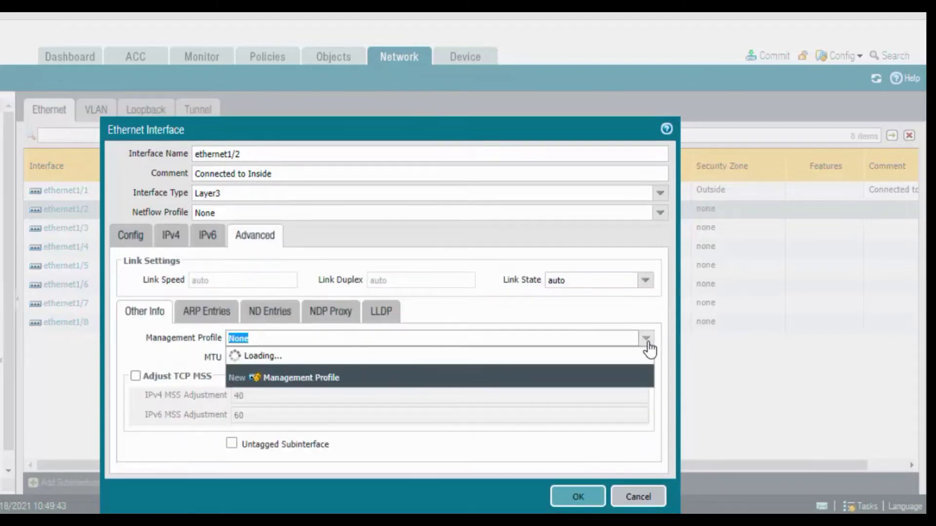
pyautogui.click(375, 369)
pyautogui.click(566, 496)
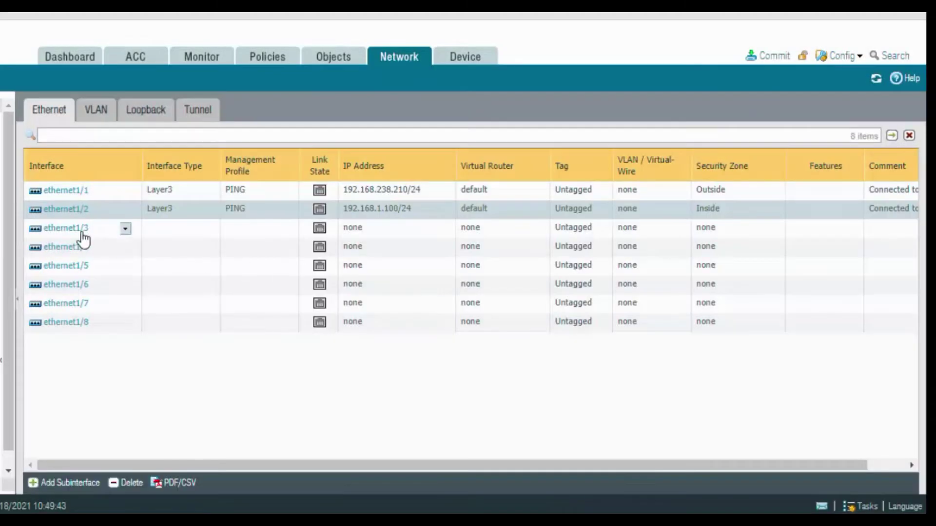
# Comment ethernet1/3 'Connected to DMZ' and make it Layer3 on the default router in the DMZ zone.
pyautogui.click(79, 233)
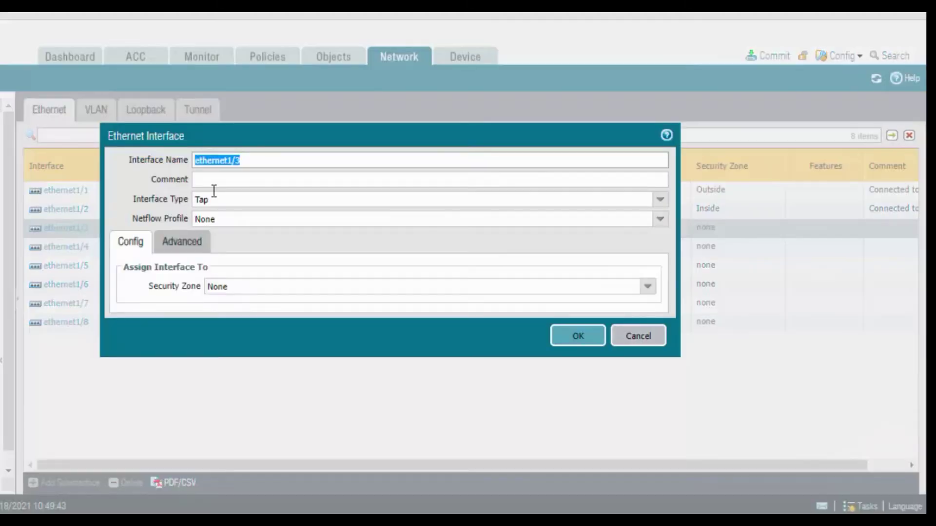
pyautogui.click(228, 180)
pyautogui.write('Connected to DMZ')
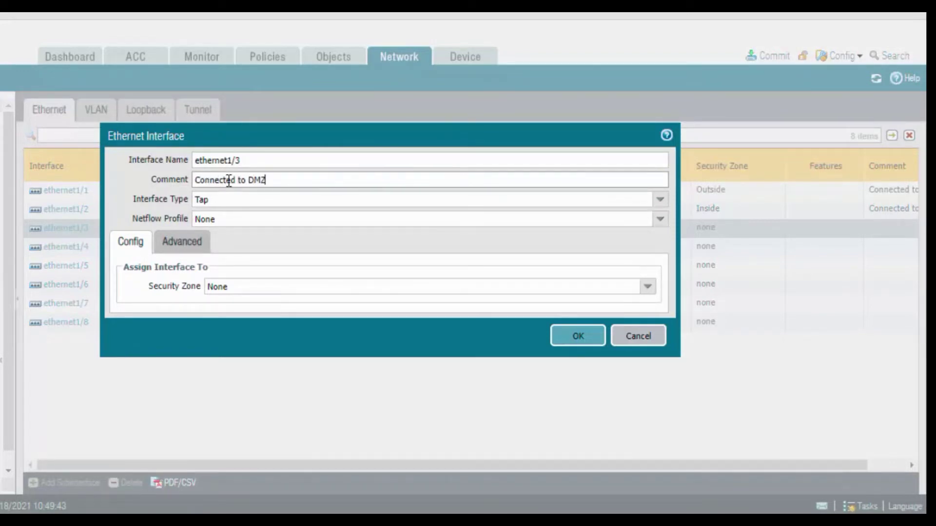
pyautogui.click(660, 200)
pyautogui.click(318, 275)
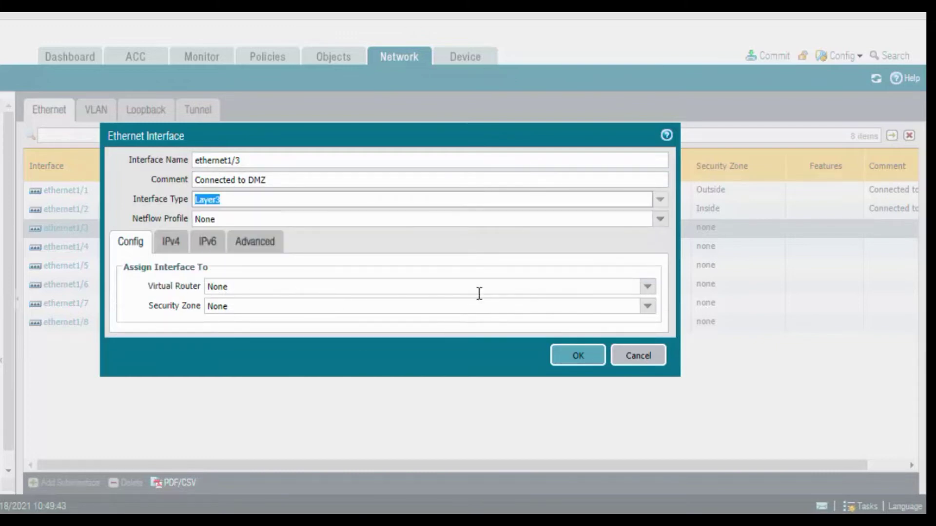
pyautogui.click(639, 291)
pyautogui.click(290, 318)
pyautogui.click(647, 306)
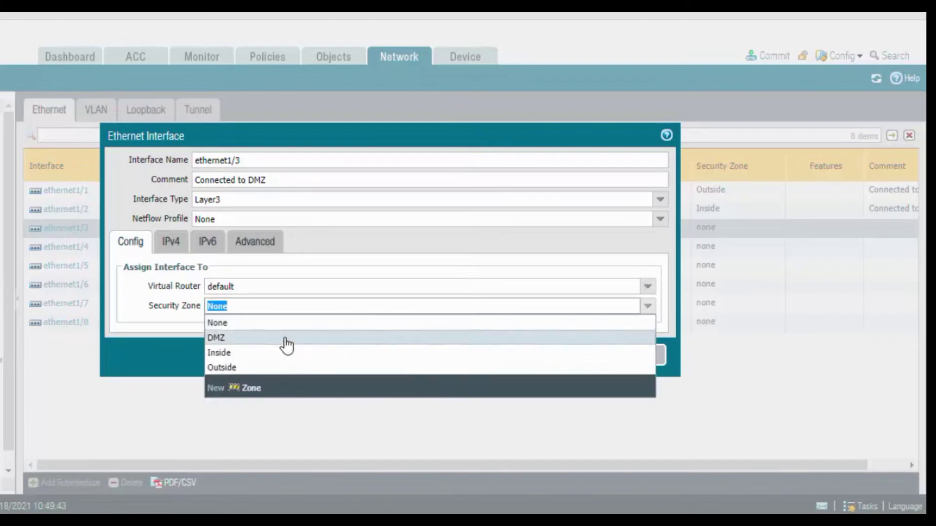
pyautogui.click(270, 338)
# Give ethernet1/3 address 192.168.2.100/24 and the PING management profile, then save.
pyautogui.click(156, 246)
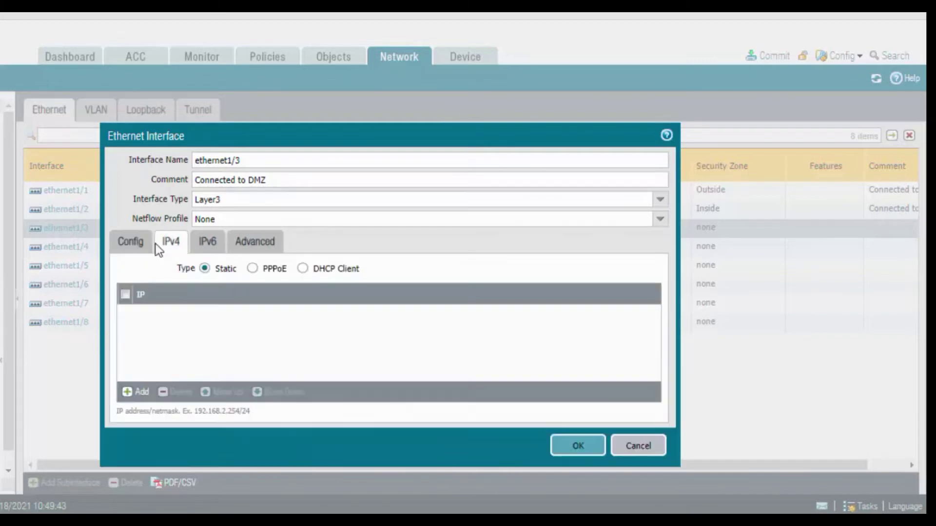
pyautogui.click(141, 388)
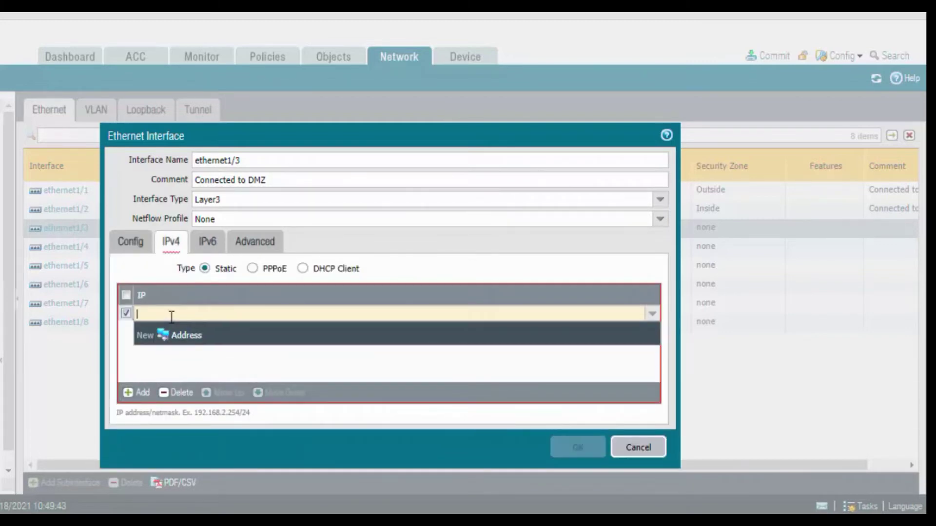
pyautogui.write('192.1')
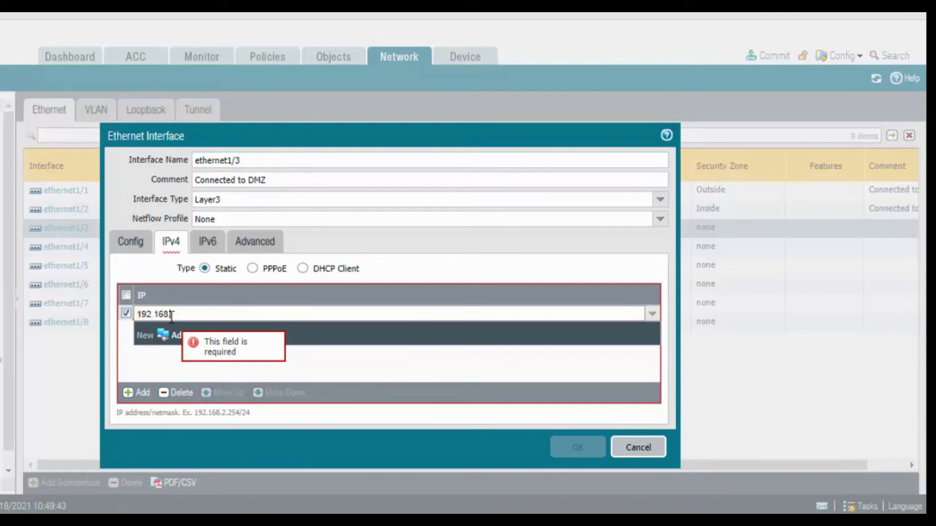
pyautogui.write('68.1.100/24')
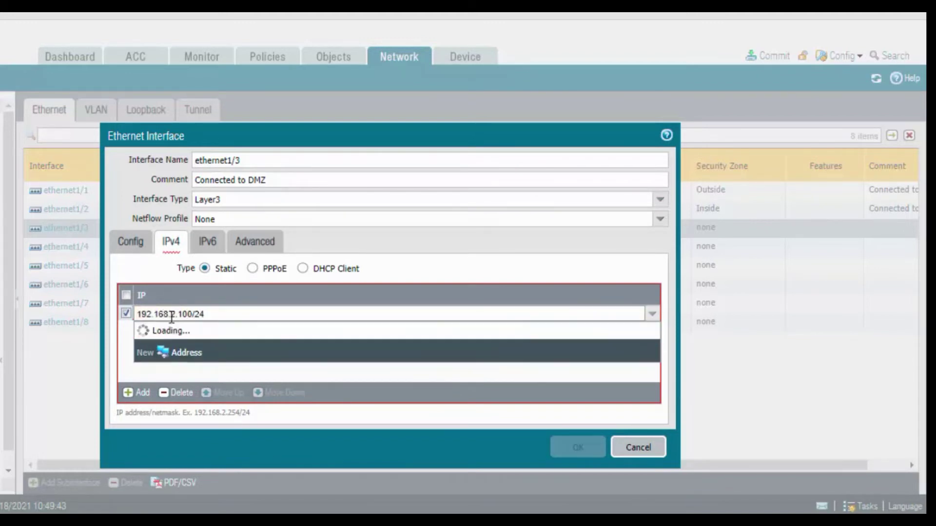
pyautogui.click(272, 253)
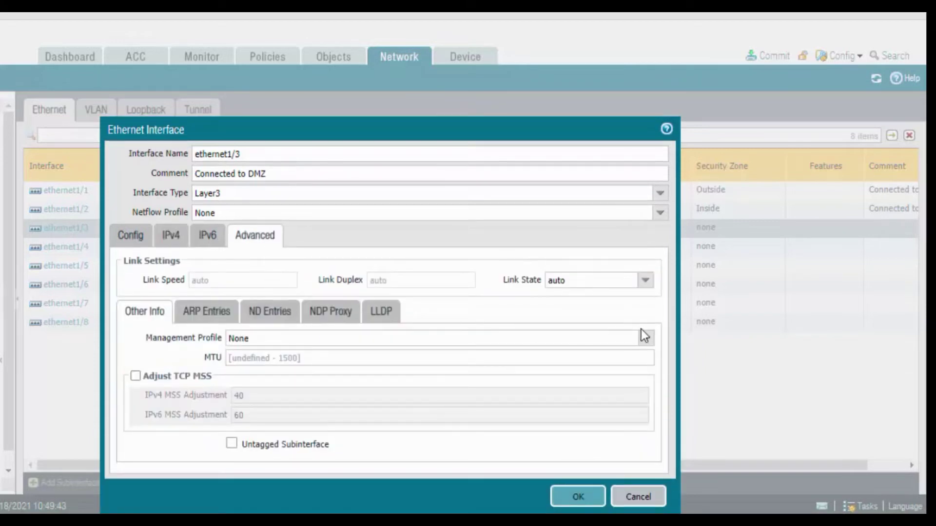
pyautogui.click(646, 341)
pyautogui.click(336, 372)
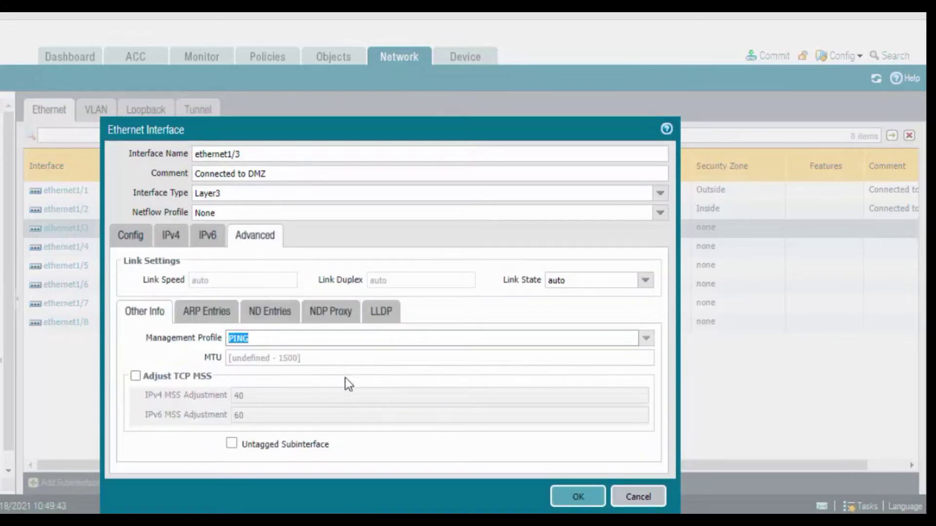
pyautogui.click(575, 498)
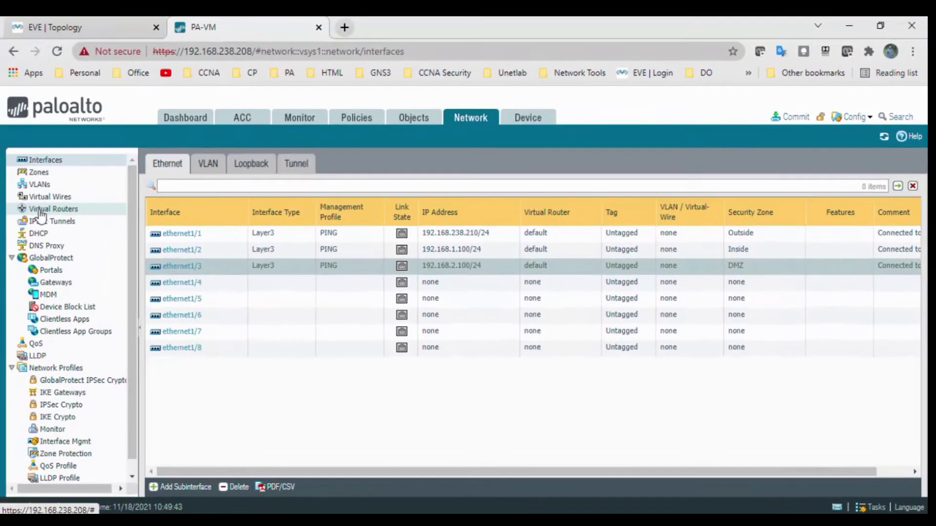
# Open the default virtual router's Static Routes page under Network > Virtual Routers.
pyautogui.click(37, 210)
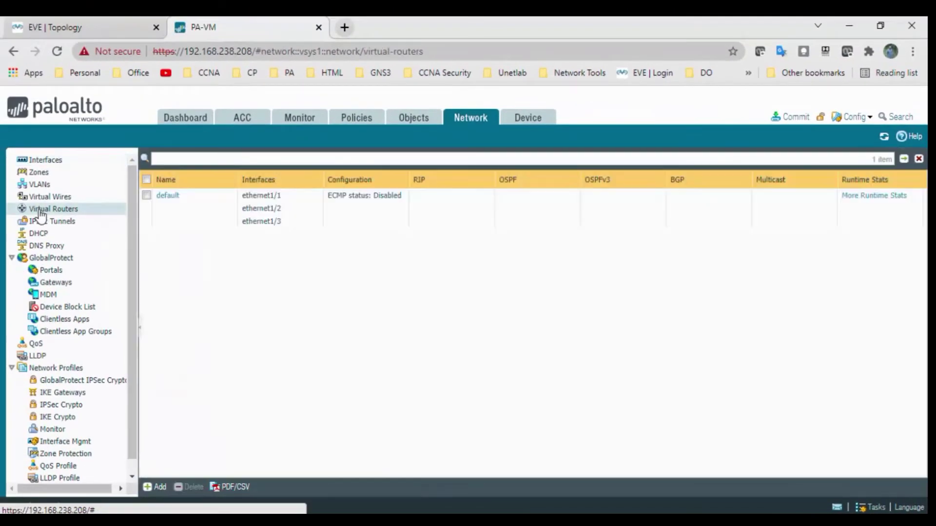
pyautogui.click(167, 198)
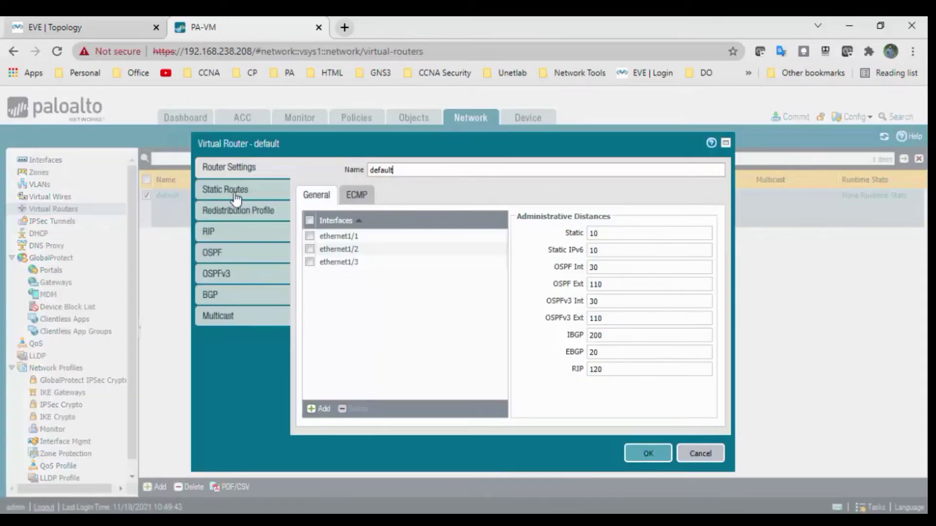
pyautogui.click(240, 193)
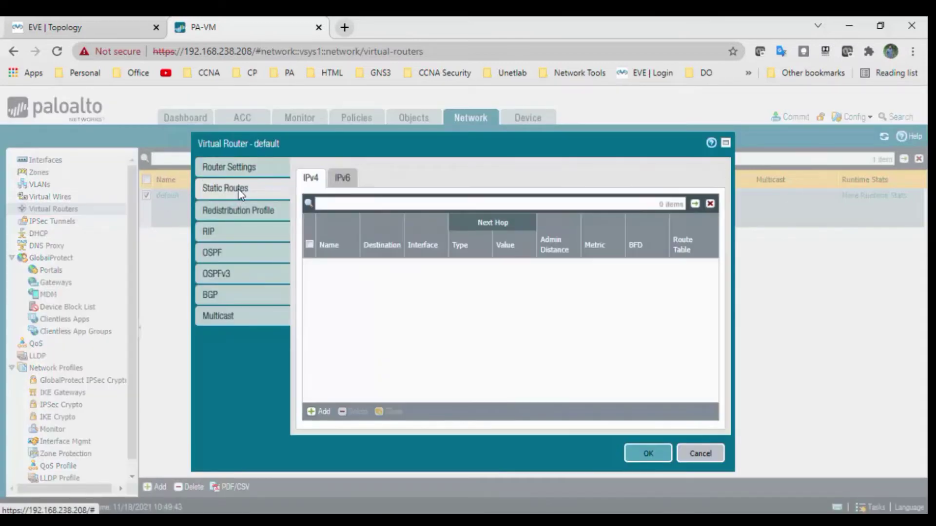
# Add route 'StaticRoute' for 0.0.0.0/0 via ethernet1/1, next hop 192.168.238.2, and save the router.
pyautogui.click(322, 412)
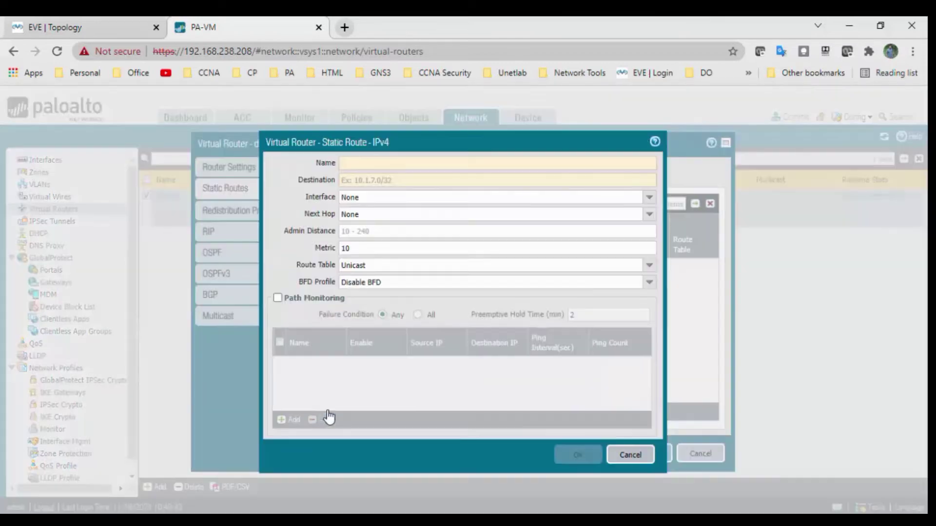
pyautogui.write('StaticRoute')
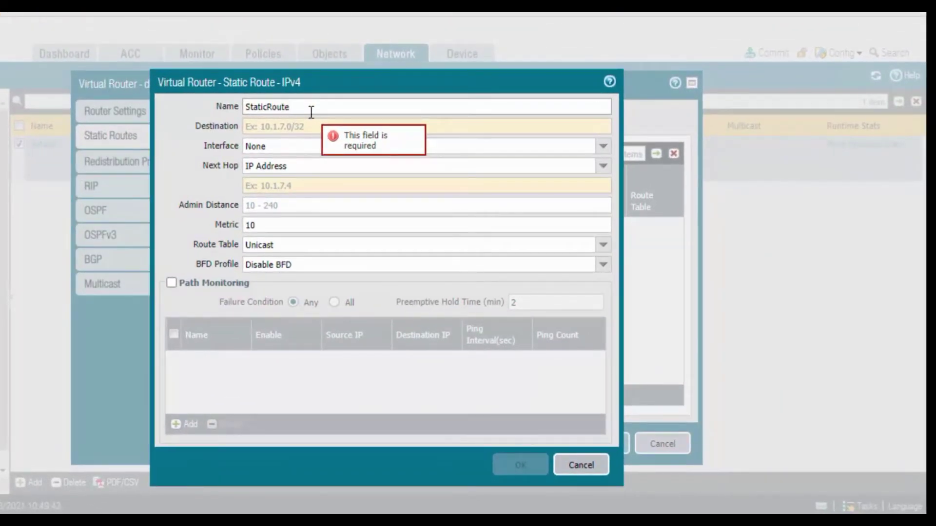
pyautogui.click(308, 127)
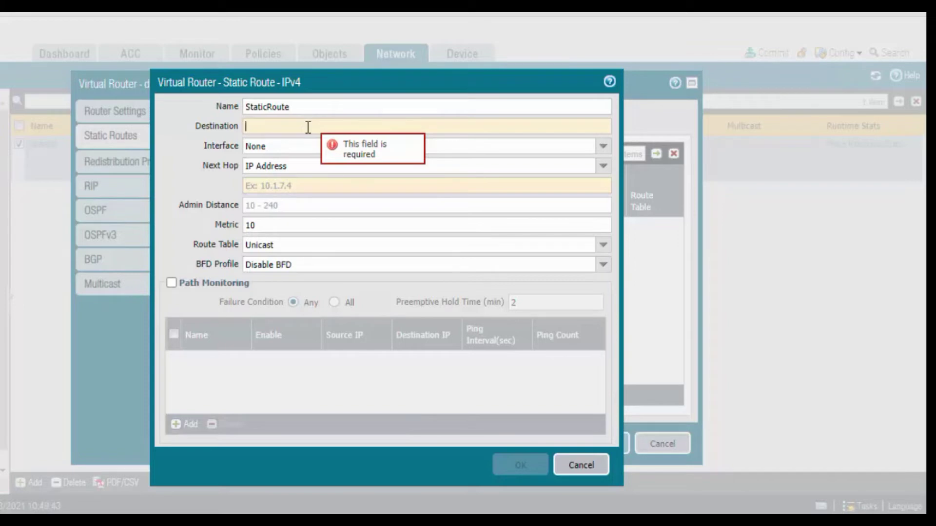
pyautogui.write('0.0.0.0')
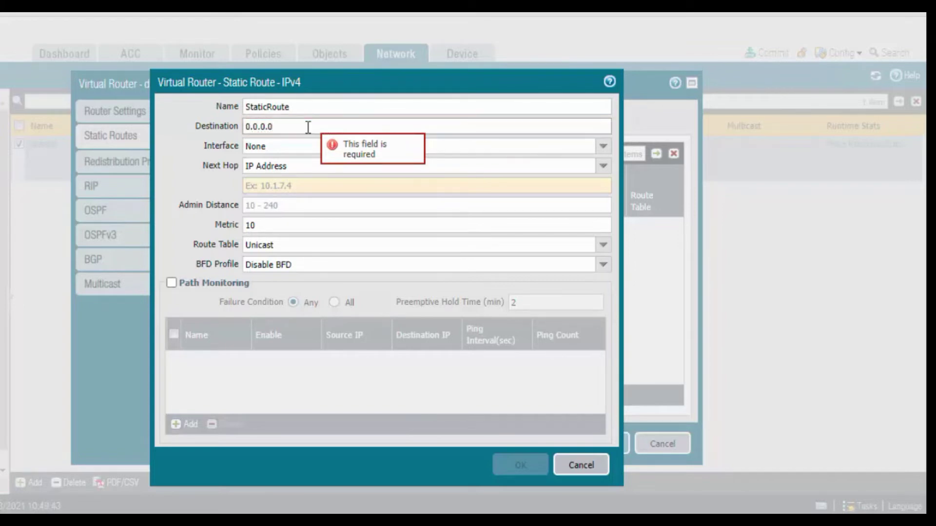
pyautogui.write('/0')
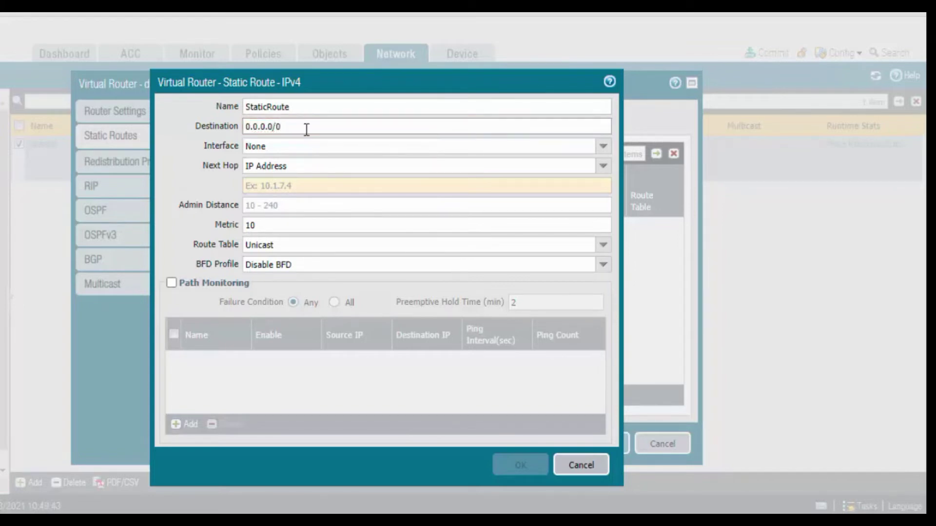
pyautogui.click(603, 146)
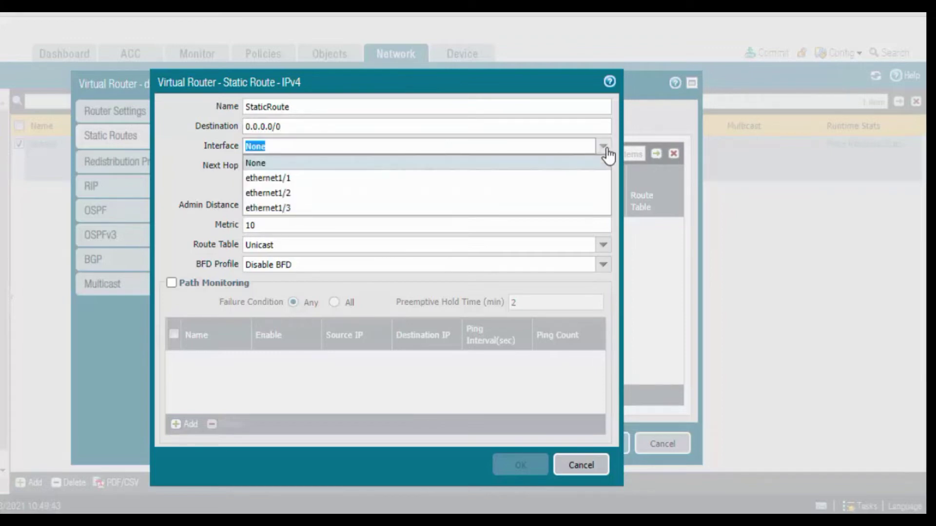
pyautogui.click(424, 183)
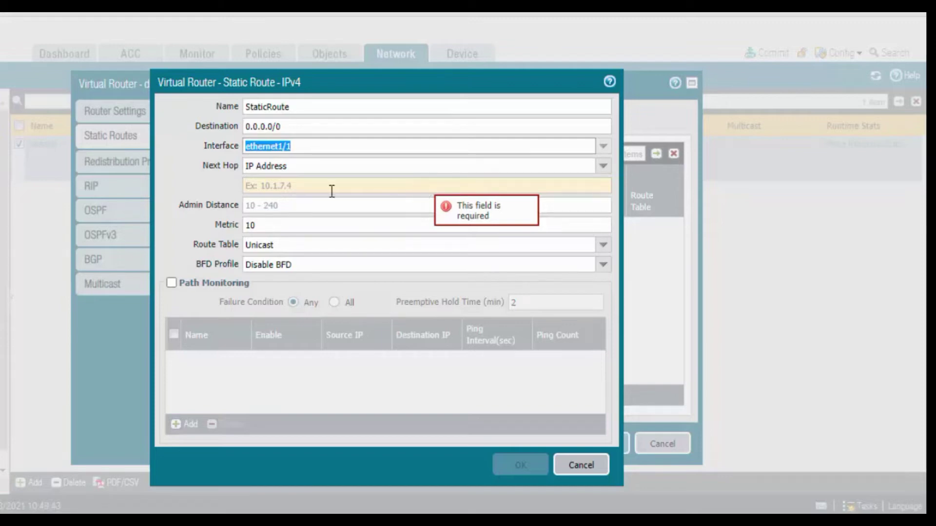
pyautogui.click(280, 185)
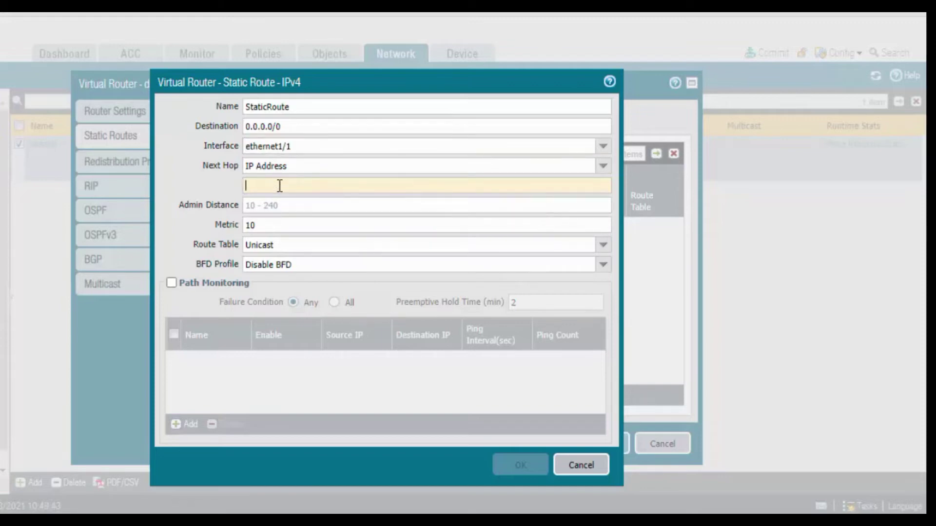
pyautogui.write('192.168.238.2')
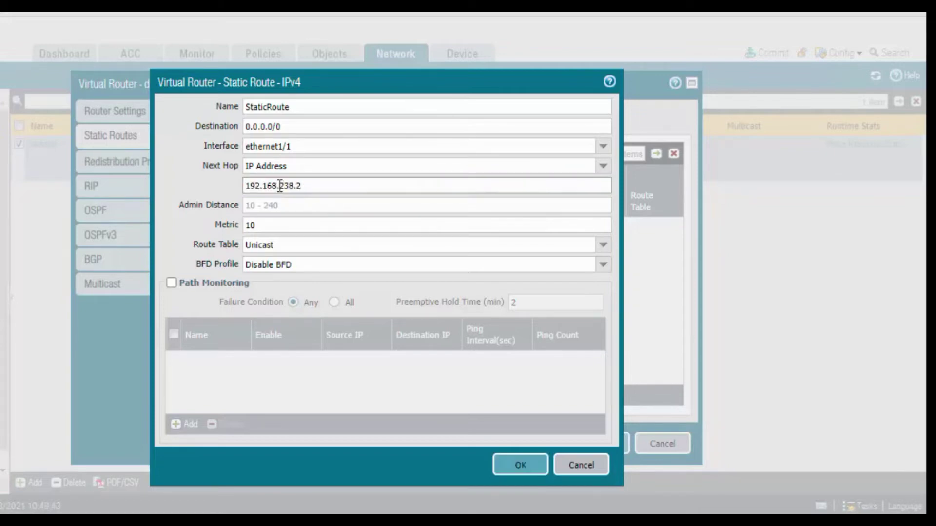
pyautogui.press('Tab')
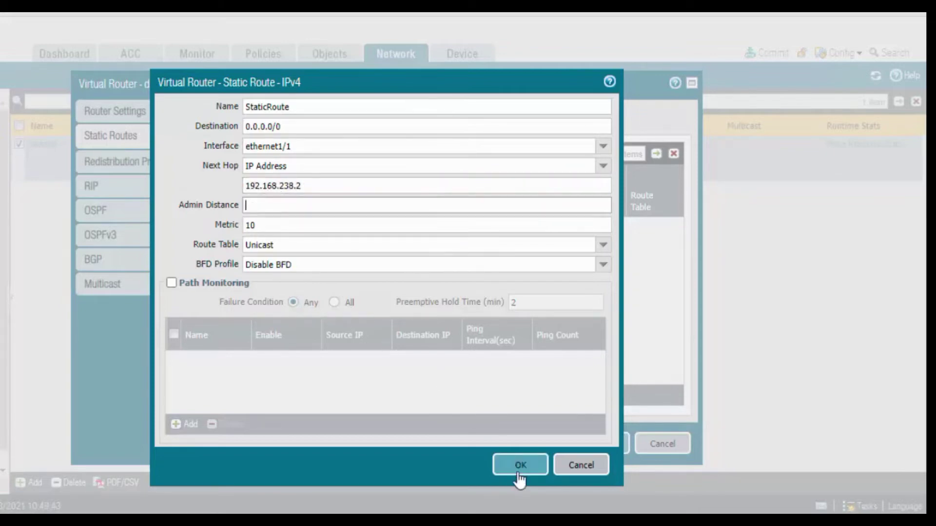
pyautogui.click(520, 465)
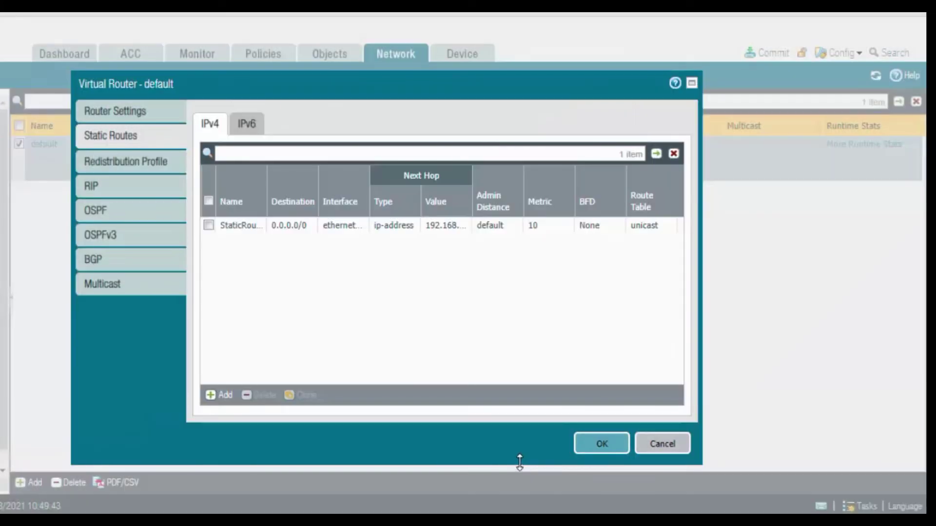
pyautogui.click(598, 445)
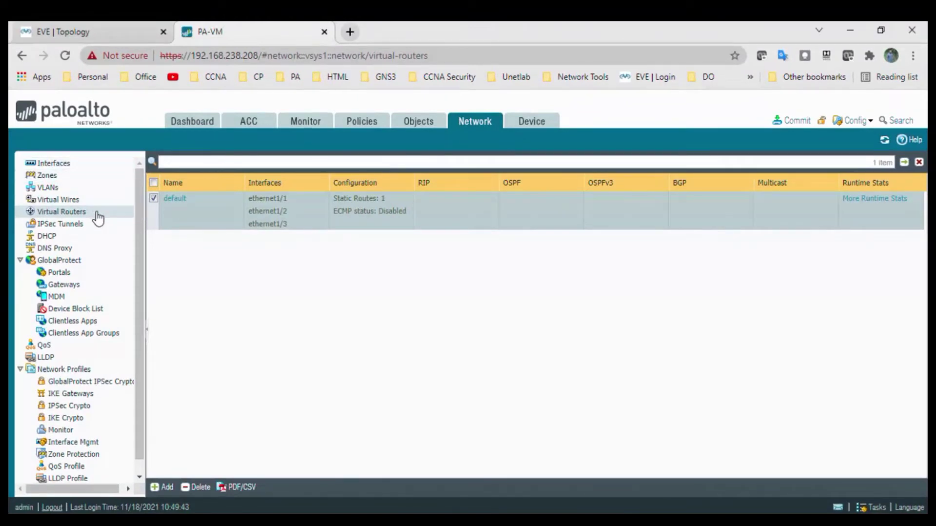
# Start a new security policy rule named 'In2Out' under Policies > Security.
pyautogui.click(369, 128)
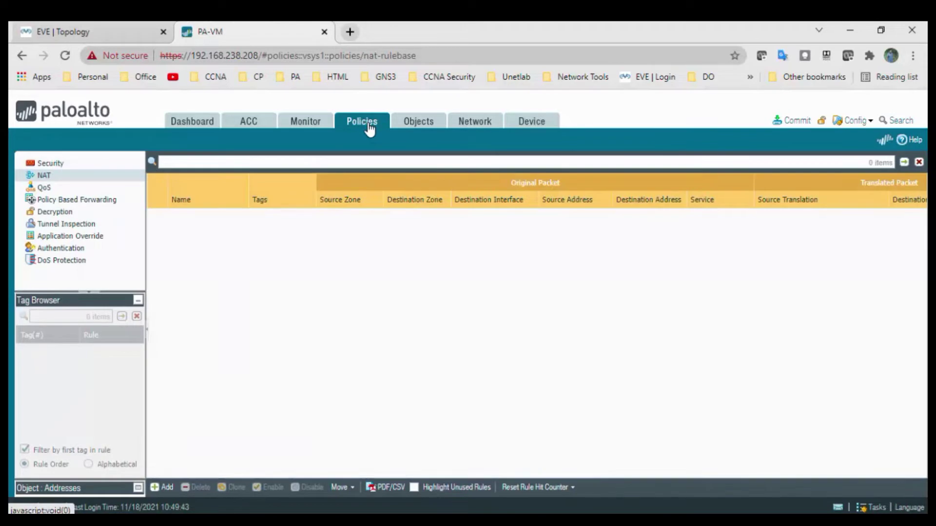
pyautogui.click(86, 165)
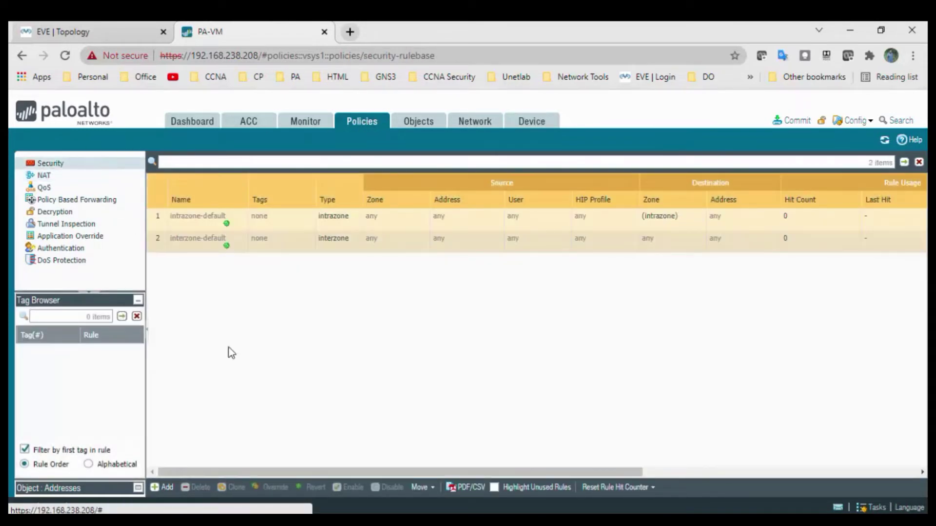
pyautogui.click(166, 488)
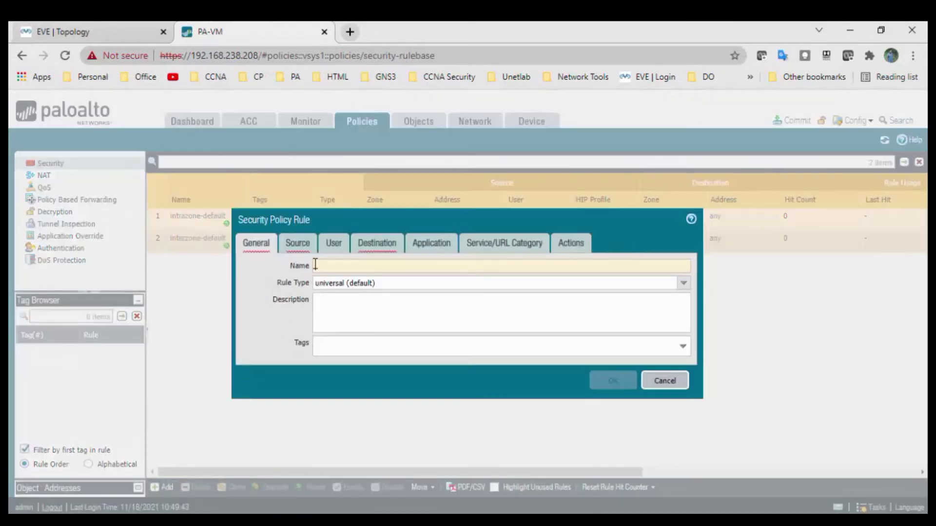
pyautogui.click(316, 264)
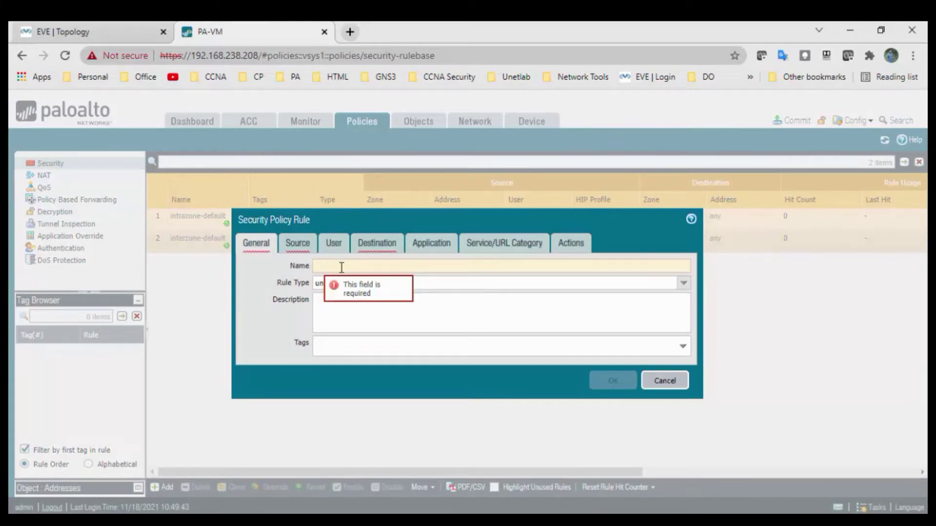
pyautogui.write('In2Out')
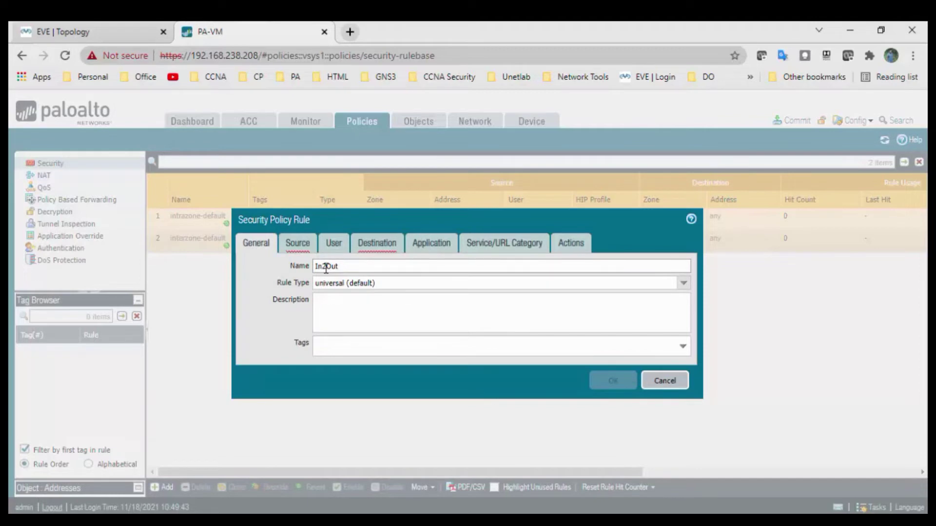
# Set source zone Inside and destination zone Outside, keep action Allow, and save the rule.
pyautogui.click(298, 243)
pyautogui.click(258, 411)
pyautogui.click(271, 329)
pyautogui.click(381, 243)
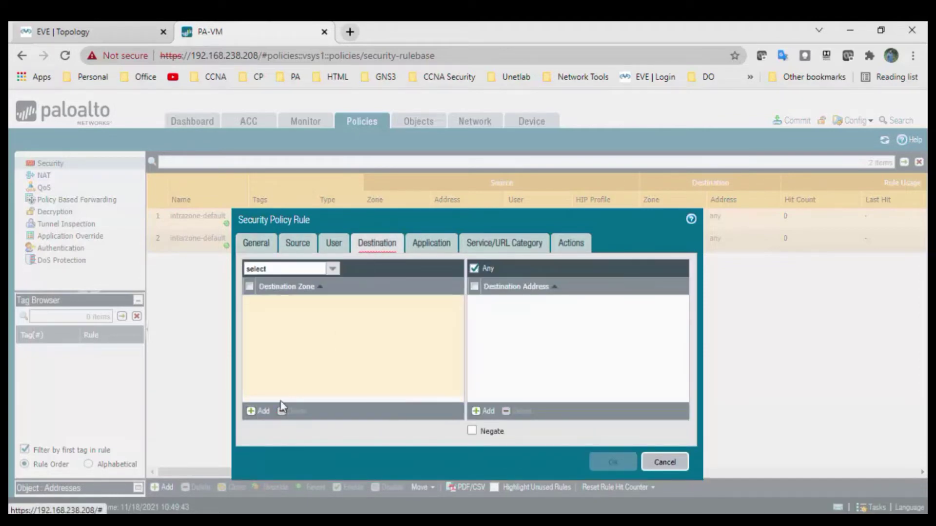
pyautogui.click(263, 411)
pyautogui.click(276, 343)
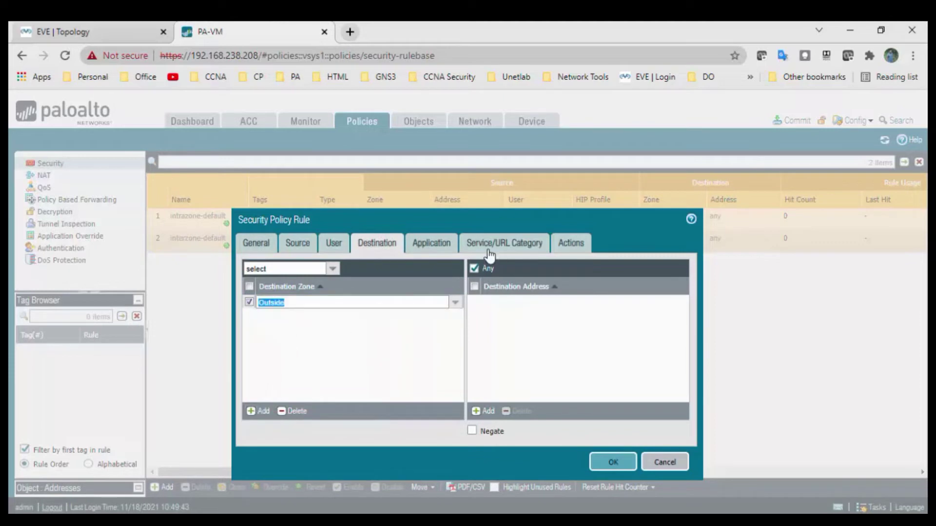
pyautogui.click(449, 246)
pyautogui.click(513, 240)
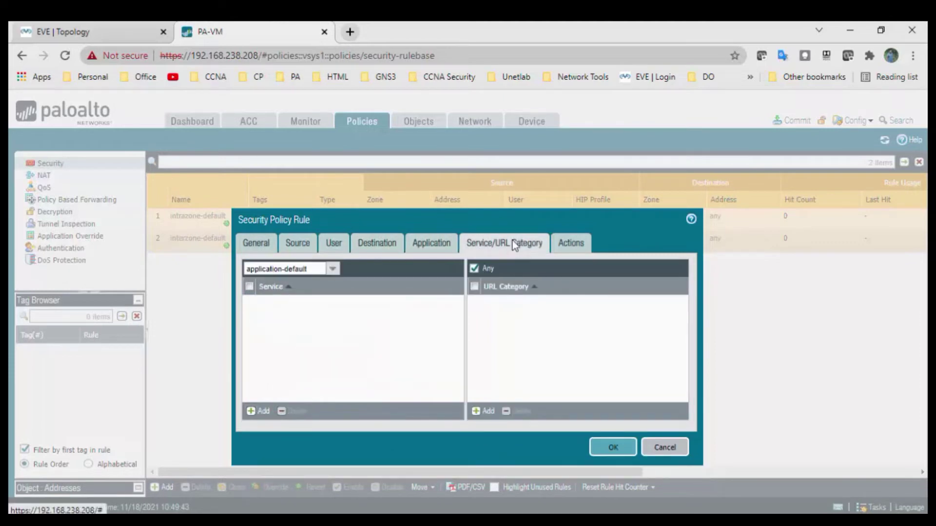
pyautogui.click(573, 248)
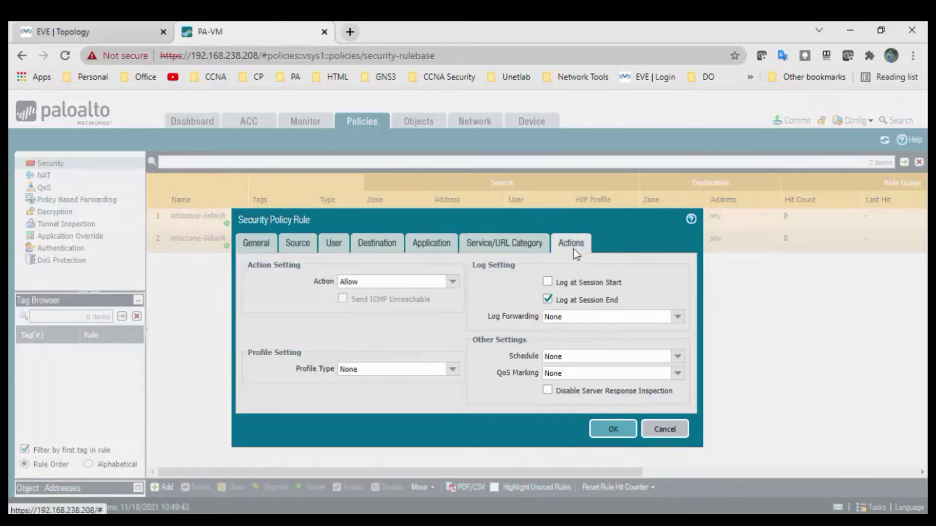
pyautogui.click(610, 428)
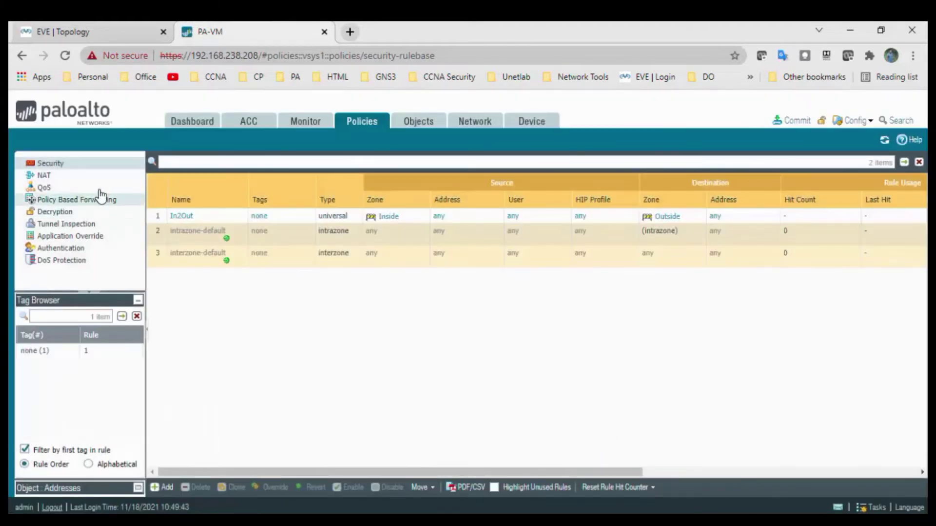
# Add NAT rule 'In2Out_N' matching source zone Inside, destination zone Outside, destination interface ethernet1/1.
pyautogui.click(71, 177)
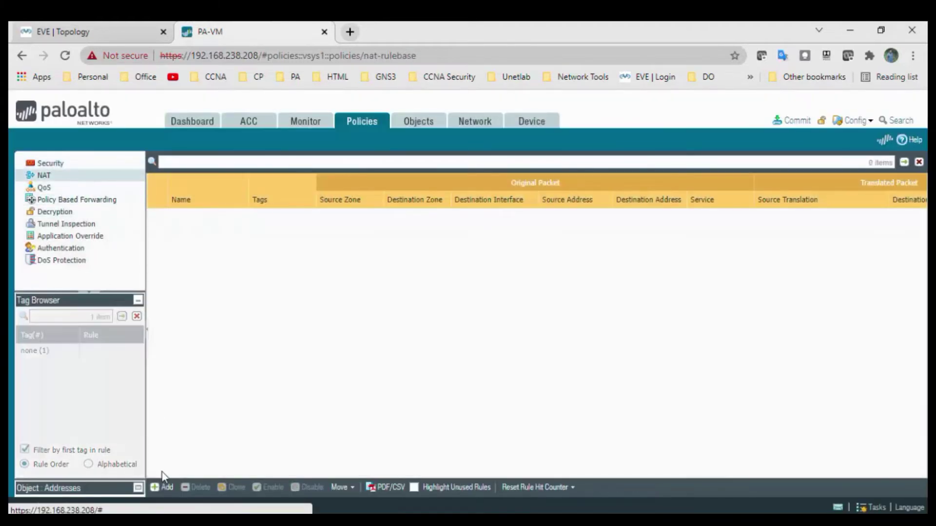
pyautogui.click(163, 487)
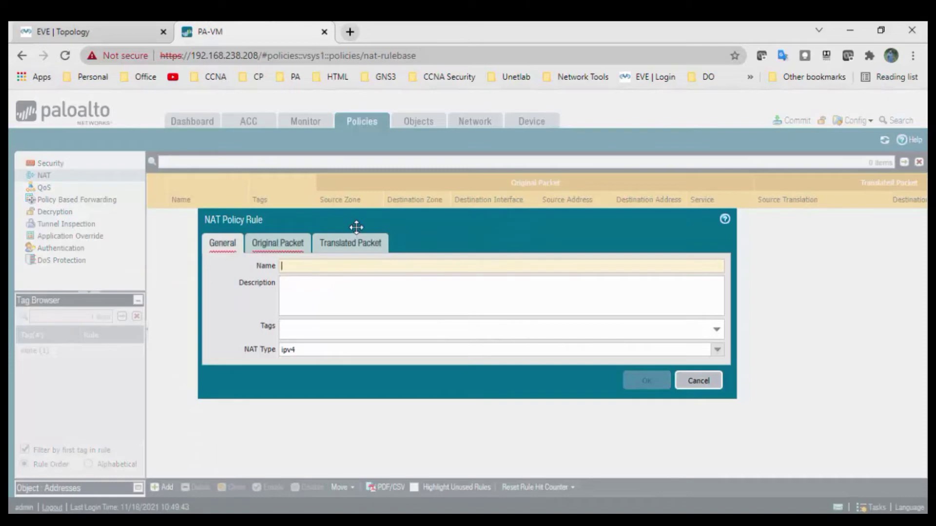
pyautogui.write('In2Out_NAT')
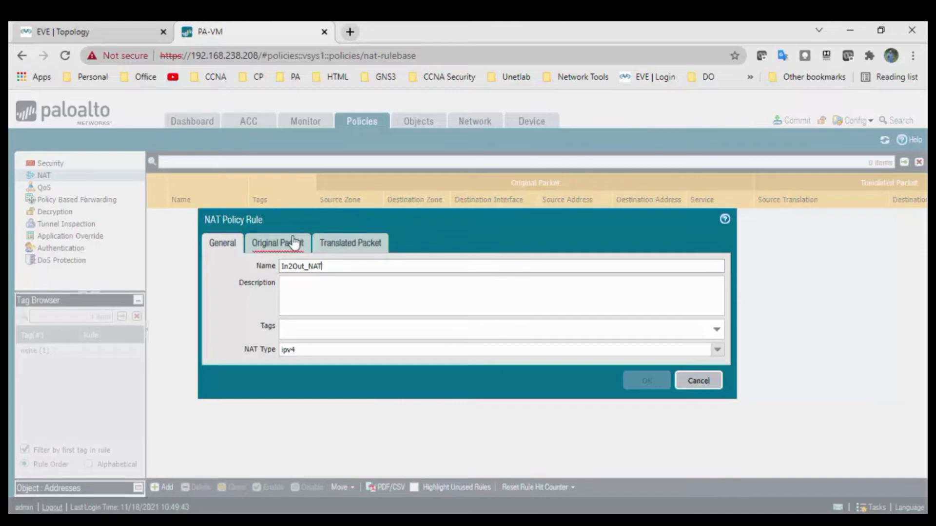
pyautogui.click(287, 243)
pyautogui.click(228, 413)
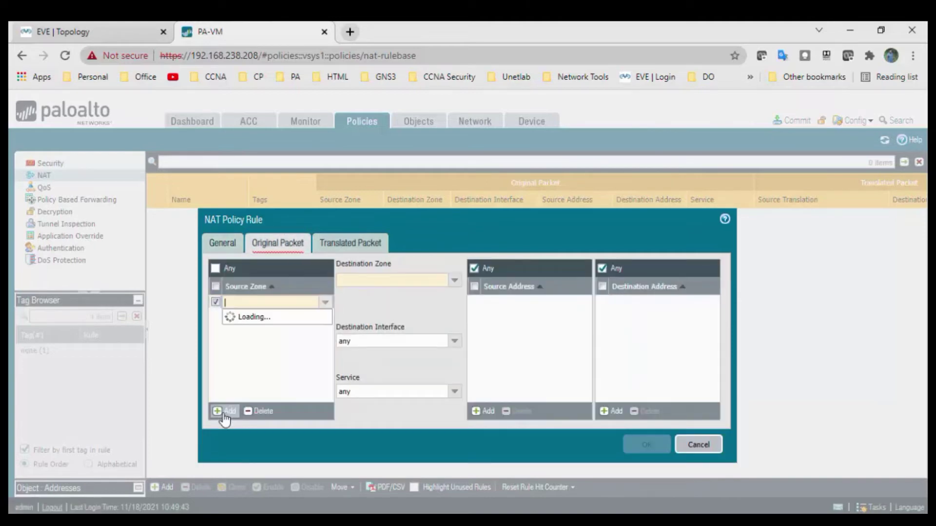
pyautogui.click(247, 328)
pyautogui.click(454, 280)
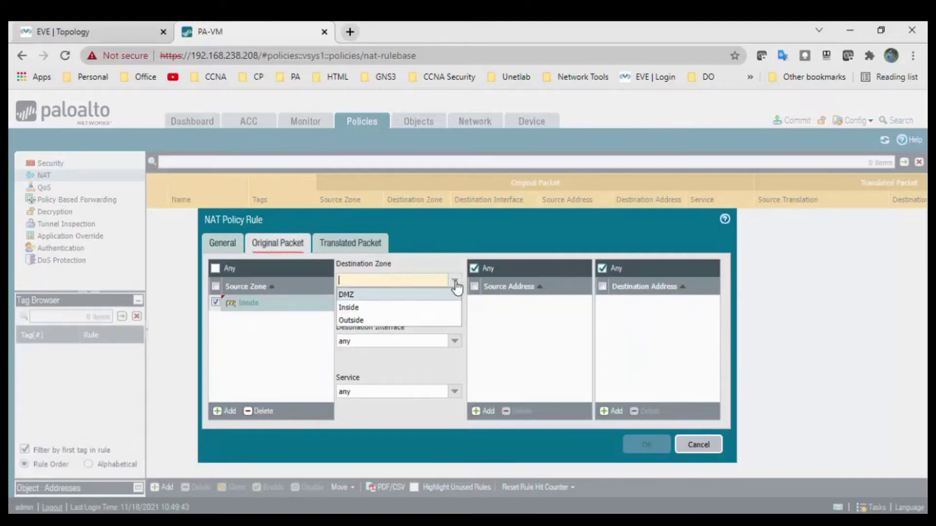
pyautogui.click(417, 317)
pyautogui.click(455, 341)
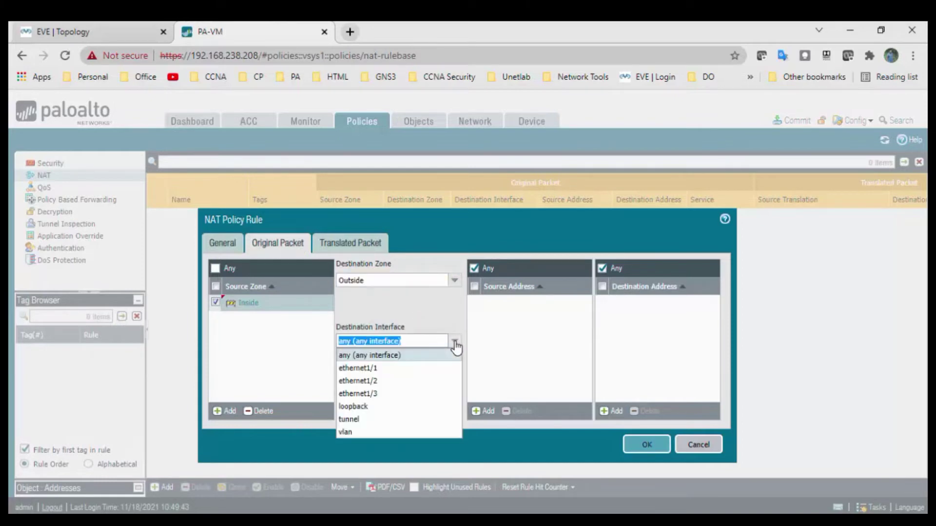
pyautogui.click(424, 369)
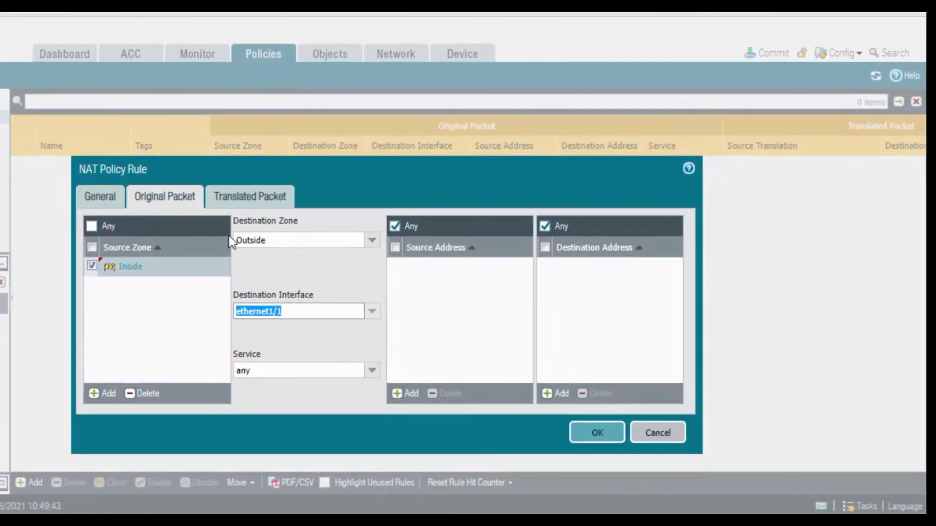
# Set In2Out_NAT to dynamic IP and port source translation on ethernet1/1's 192.168.238.210/24 and save it.
pyautogui.click(254, 194)
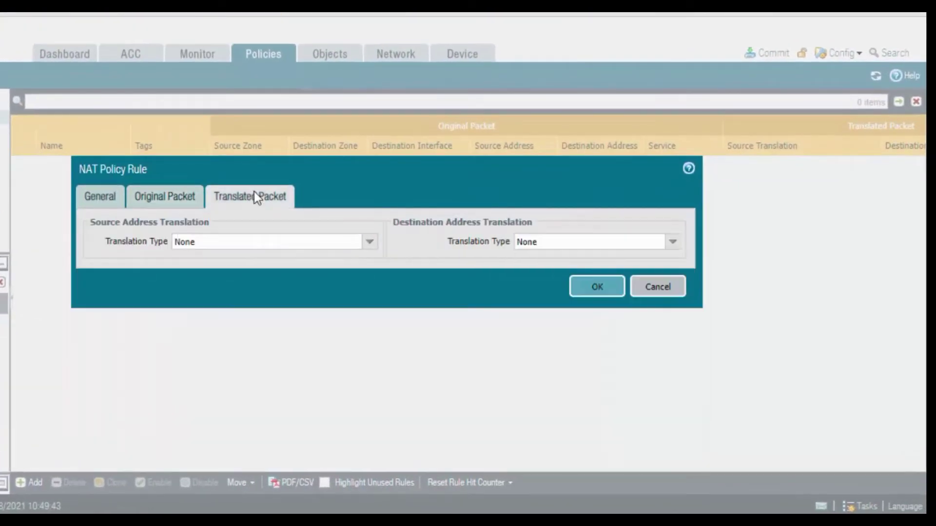
pyautogui.click(370, 243)
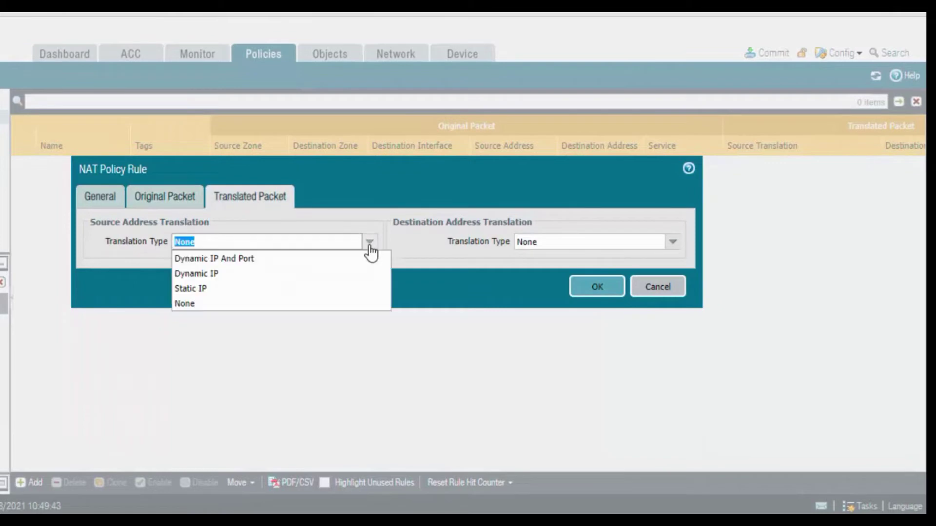
pyautogui.click(356, 264)
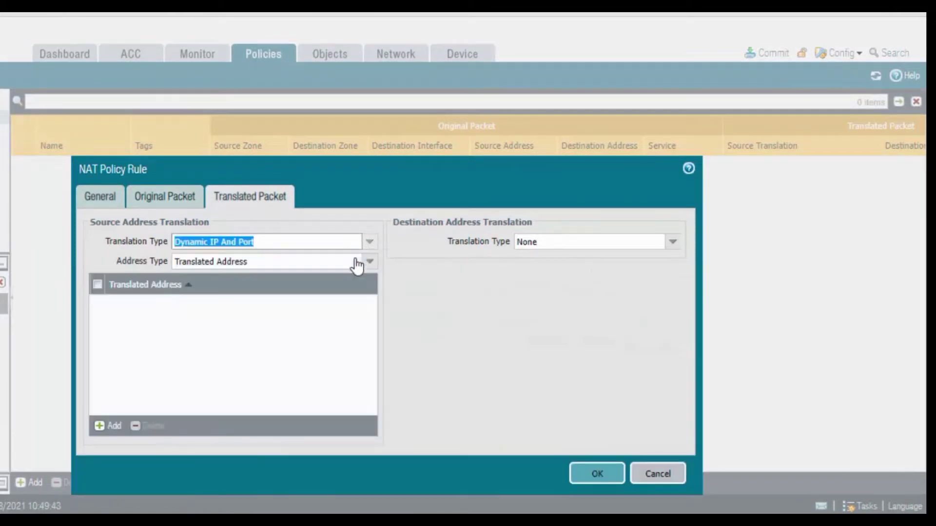
pyautogui.click(370, 262)
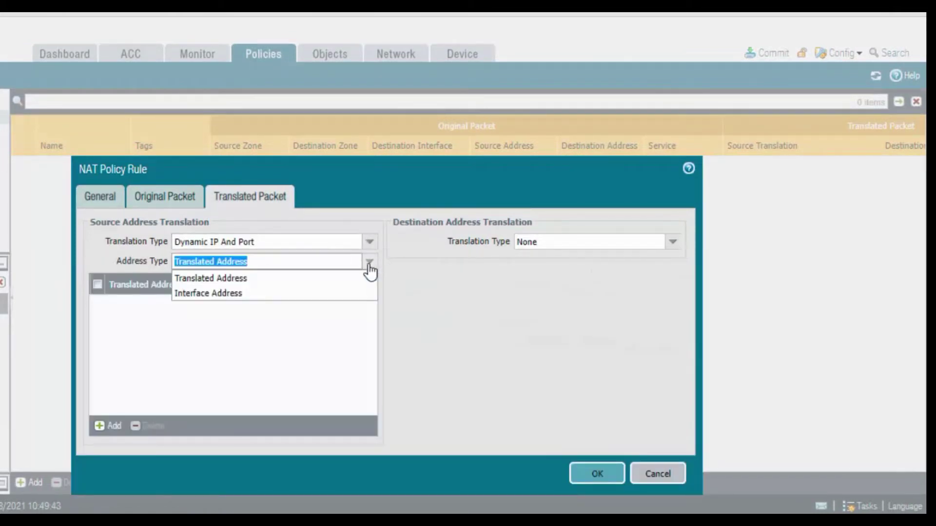
pyautogui.click(290, 295)
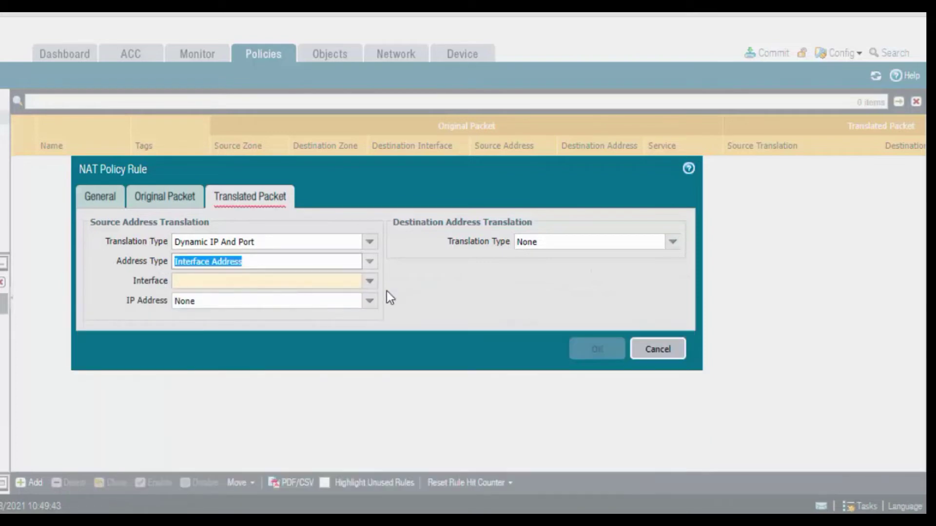
pyautogui.click(369, 283)
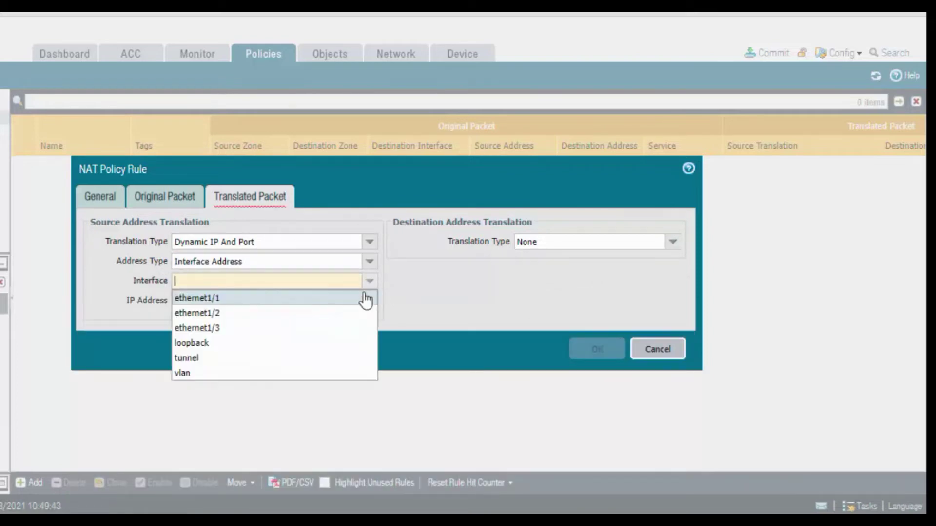
pyautogui.click(311, 305)
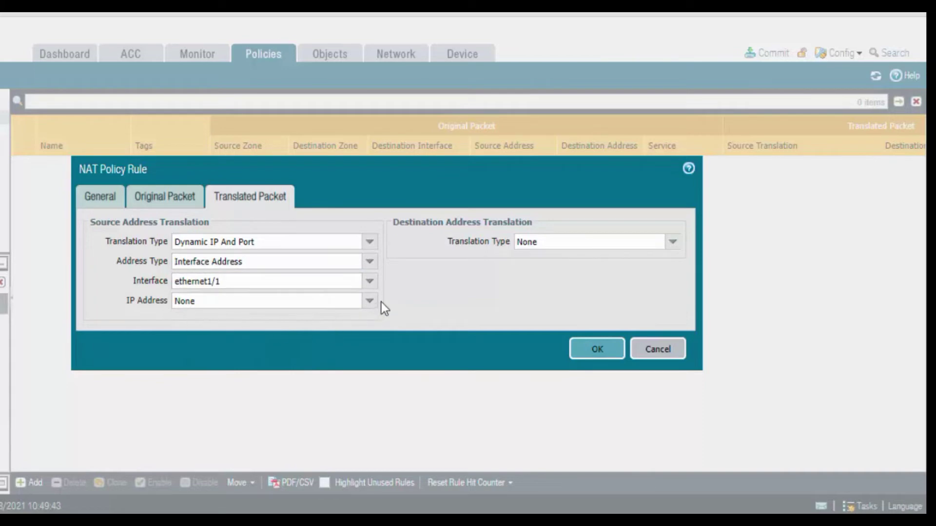
pyautogui.click(371, 300)
pyautogui.click(295, 334)
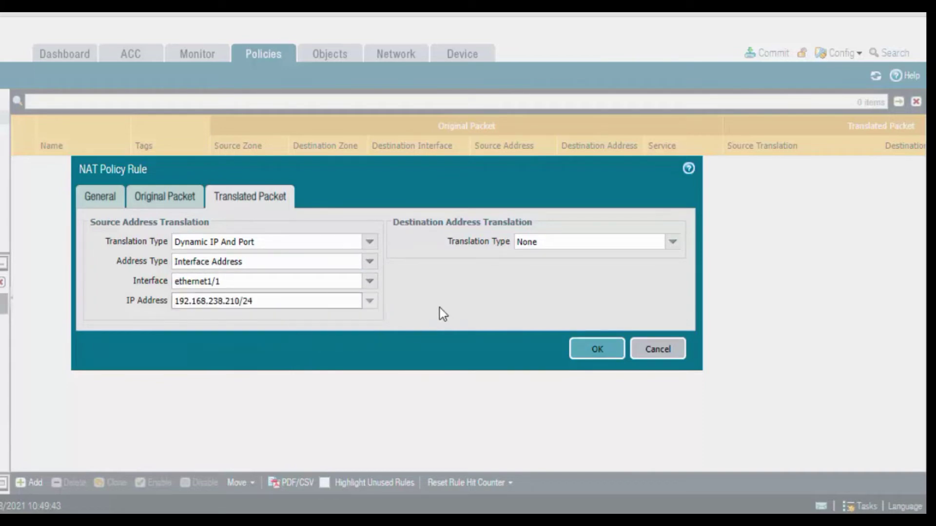
pyautogui.click(596, 354)
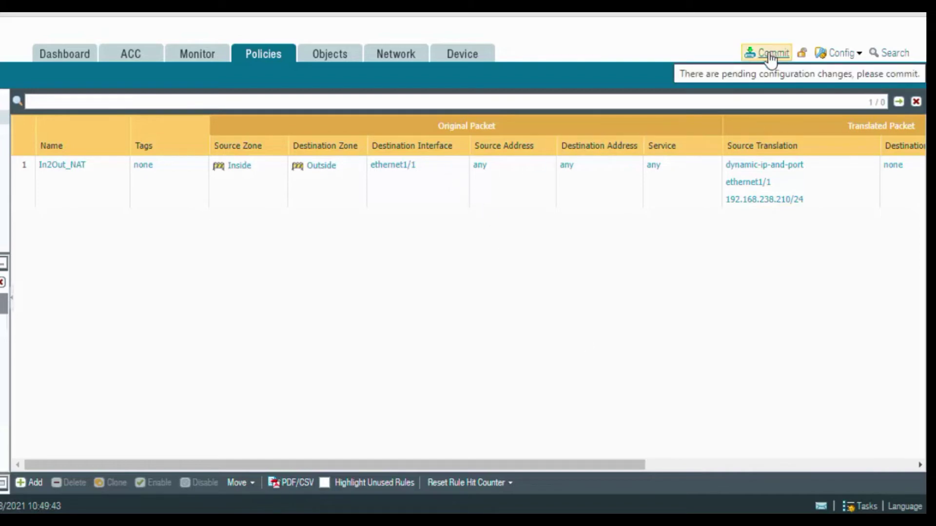
# Switch to the Objects section to view its Addresses list.
pyautogui.click(357, 58)
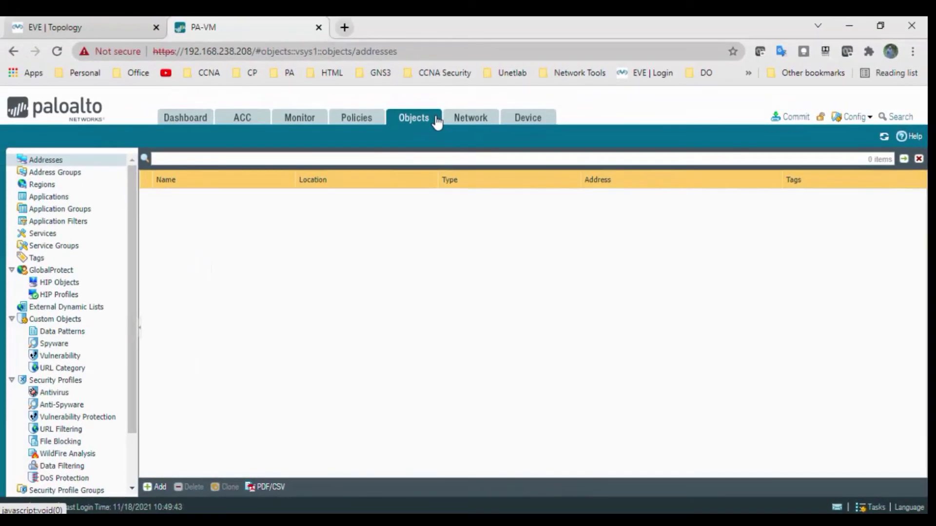
# Go to the Network section and select DHCP in the left tree.
pyautogui.click(476, 121)
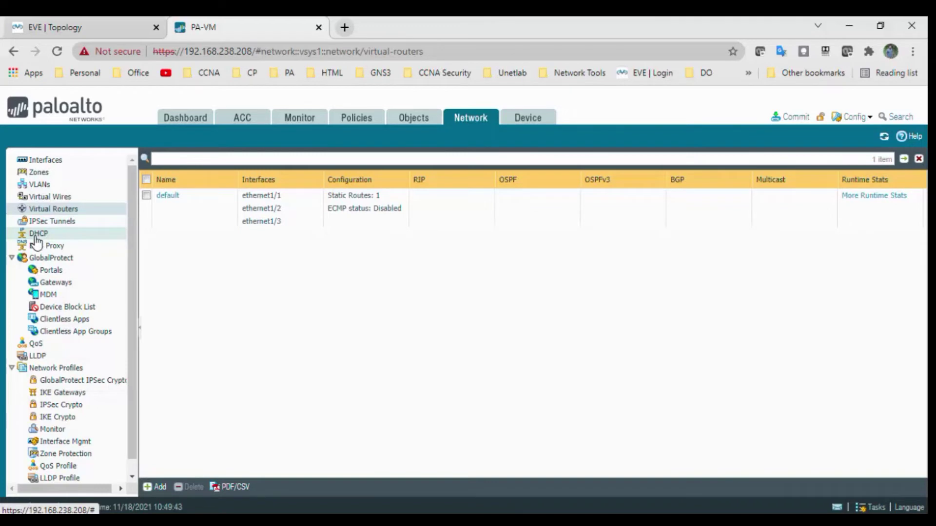
pyautogui.click(36, 235)
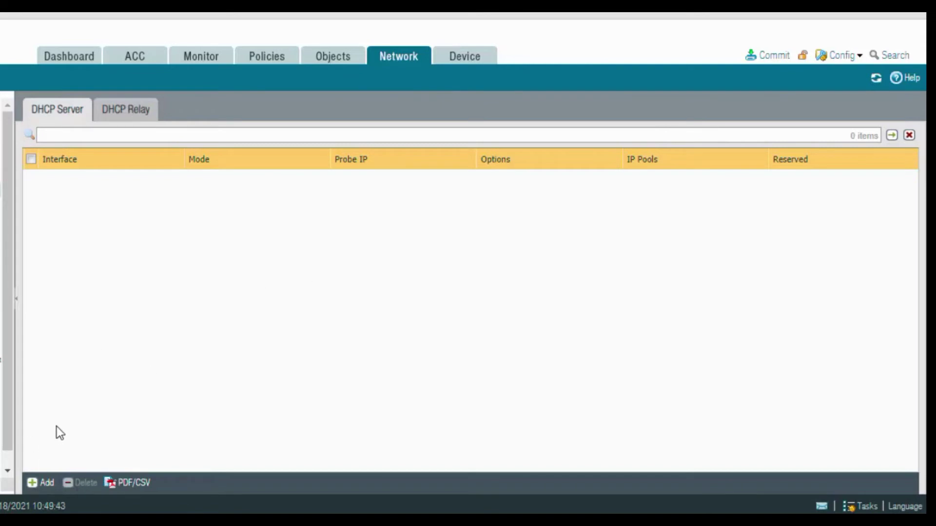
# Add a new DHCP server on interface ethernet1/2 with mode set to enabled.
pyautogui.click(48, 483)
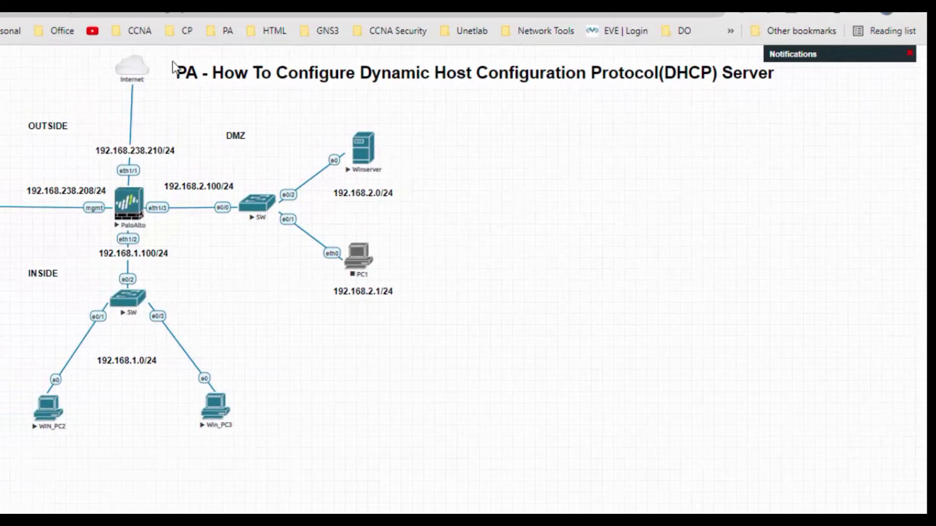
pyautogui.click(175, 17)
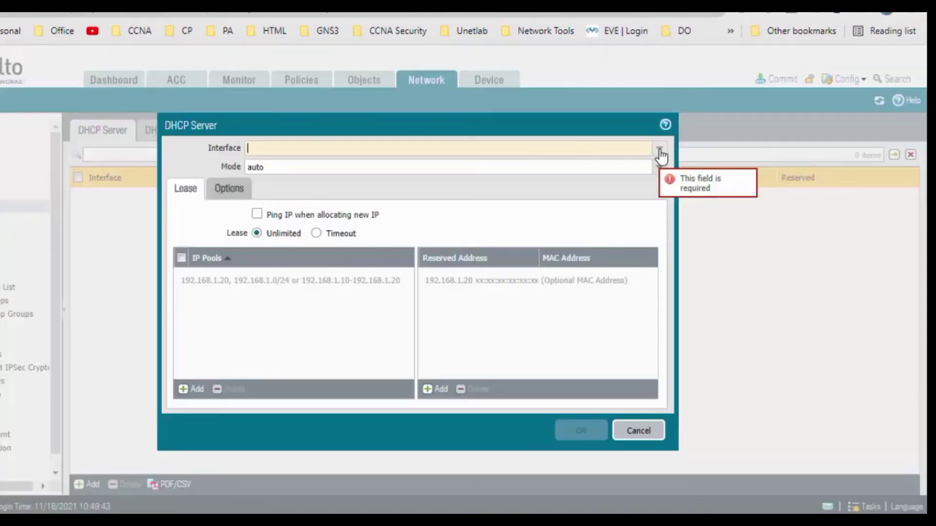
pyautogui.click(660, 150)
pyautogui.click(344, 182)
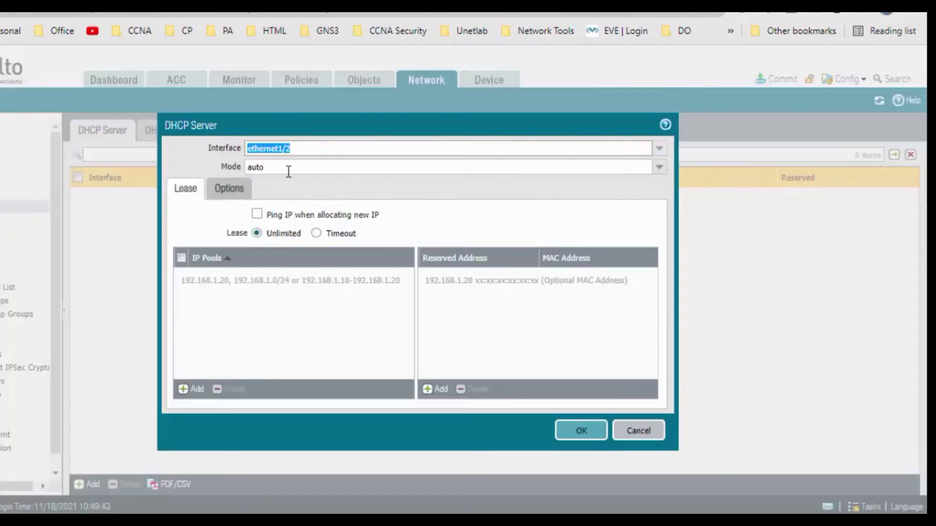
pyautogui.click(659, 169)
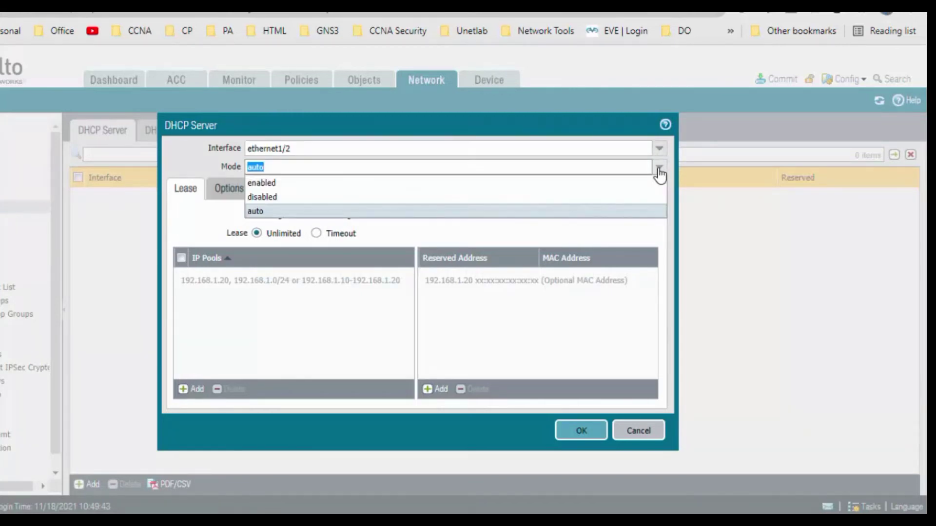
pyautogui.click(337, 188)
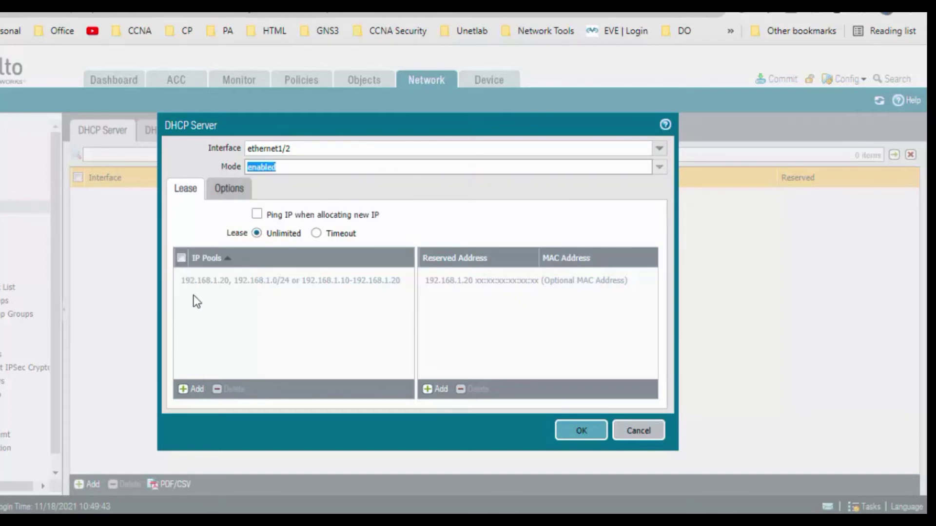
# Add the IP pool 192.168.1.150-192.168.1.200 to the DHCP server.
pyautogui.click(197, 390)
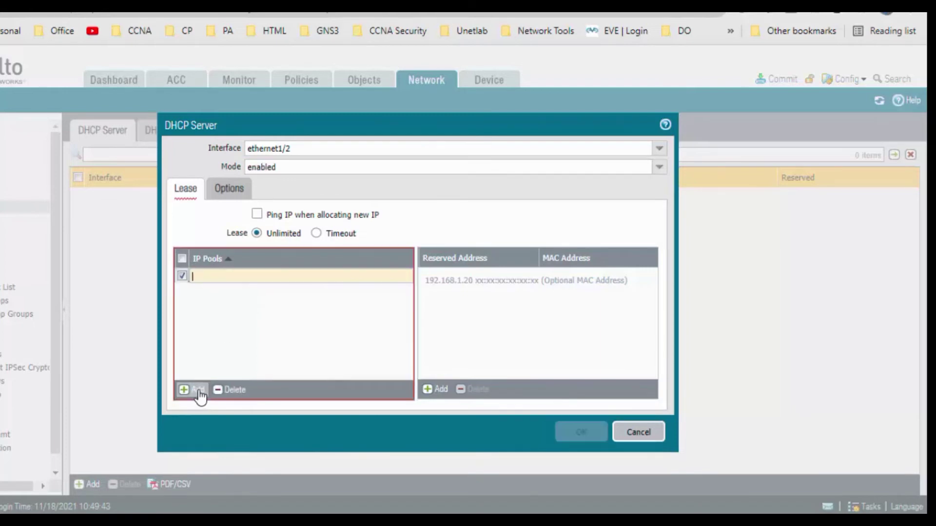
pyautogui.write('192.168.1.1')
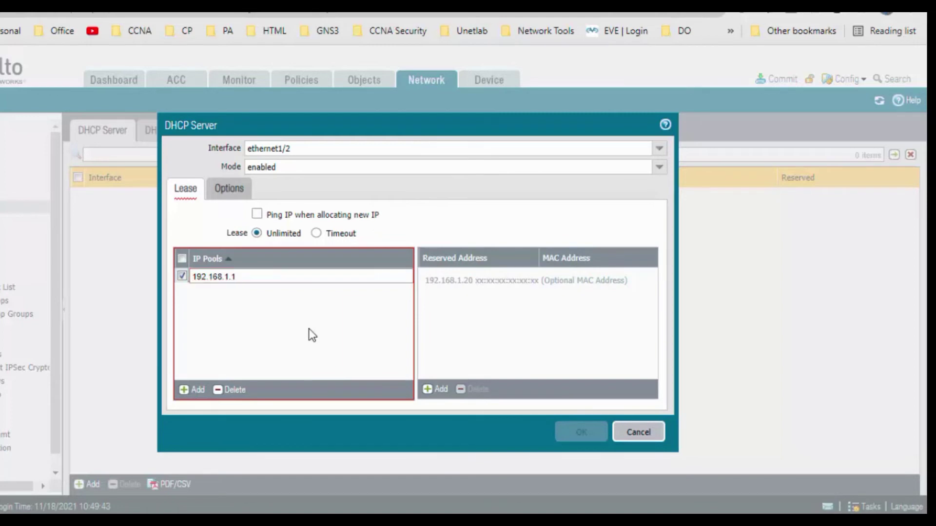
pyautogui.write('50-192')
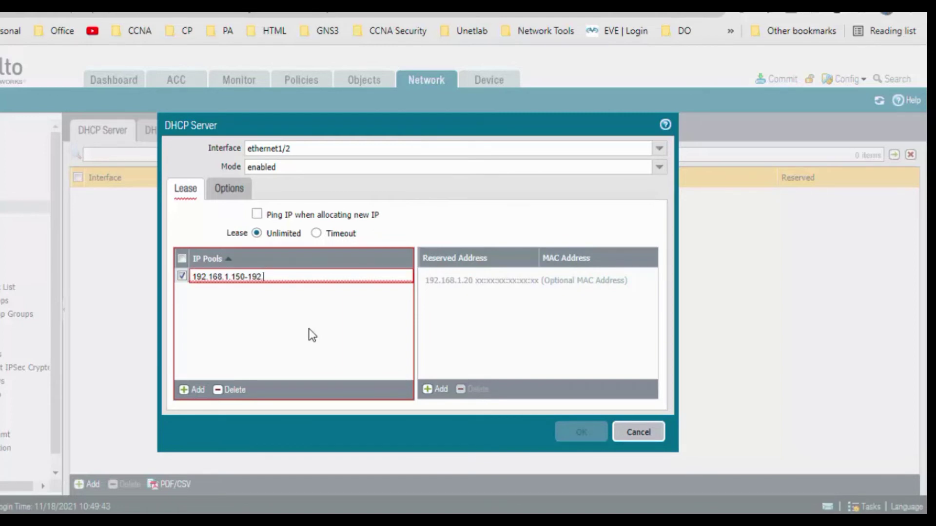
pyautogui.write('.168.1.200')
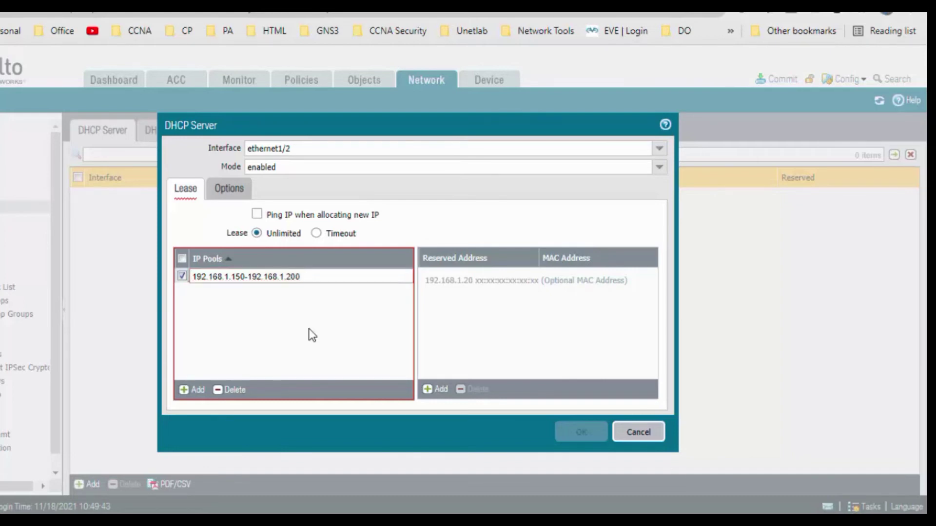
pyautogui.click(312, 335)
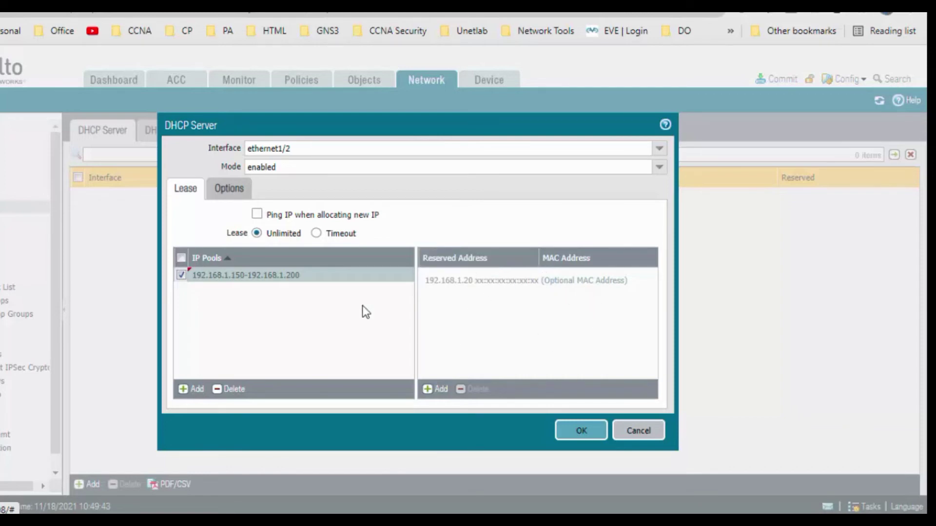
# In DHCP options, keep no inheritance source and enter gateway 192.168.1.100 and mask 255.255.255.0.
pyautogui.click(229, 190)
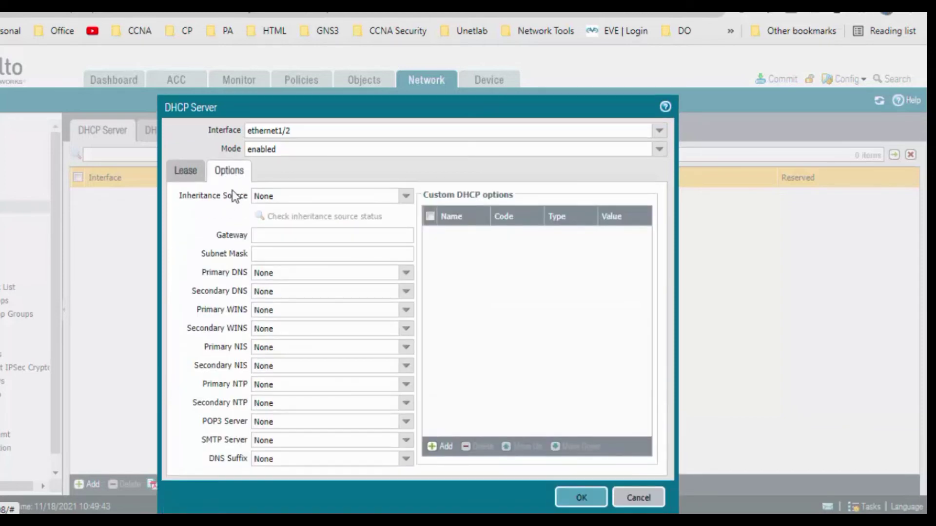
pyautogui.click(405, 196)
pyautogui.click(264, 212)
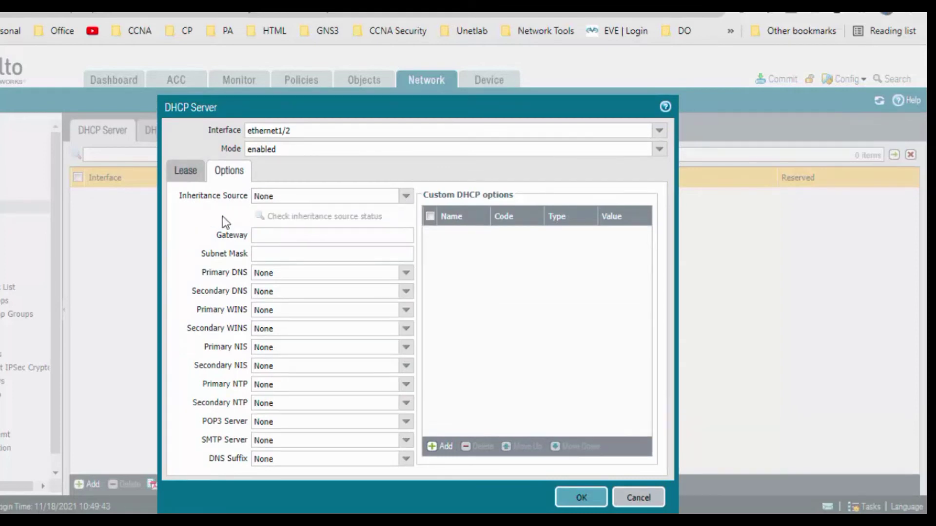
pyautogui.click(298, 235)
pyautogui.write('19')
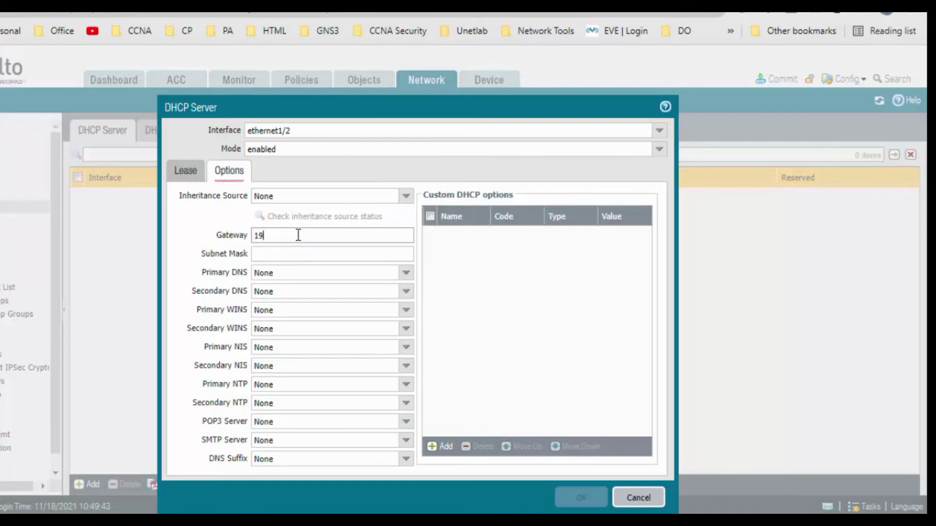
pyautogui.write('2.168.1.100')
pyautogui.click(296, 250)
pyautogui.write('255.25')
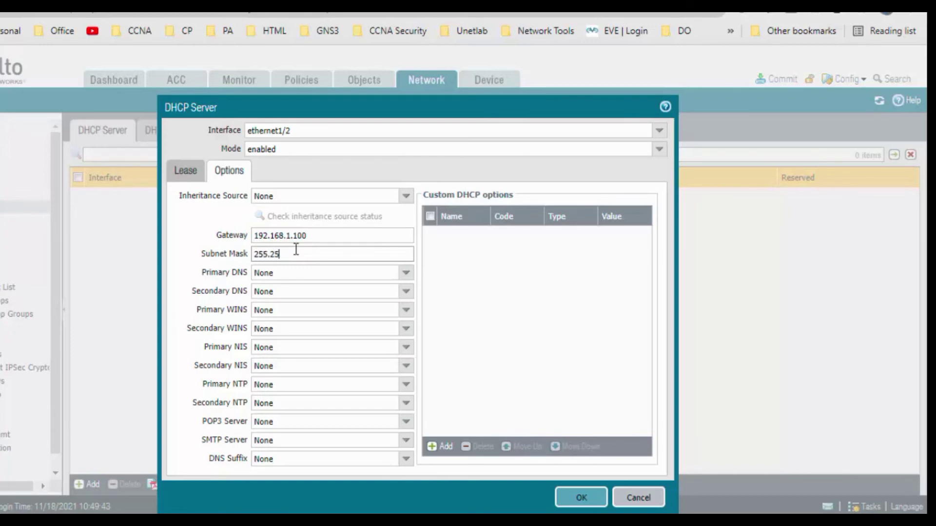
pyautogui.write('5.255.0')
# Set primary DNS to 8.8.8.8 and secondary DNS to 1.1.1.1.
pyautogui.click(406, 273)
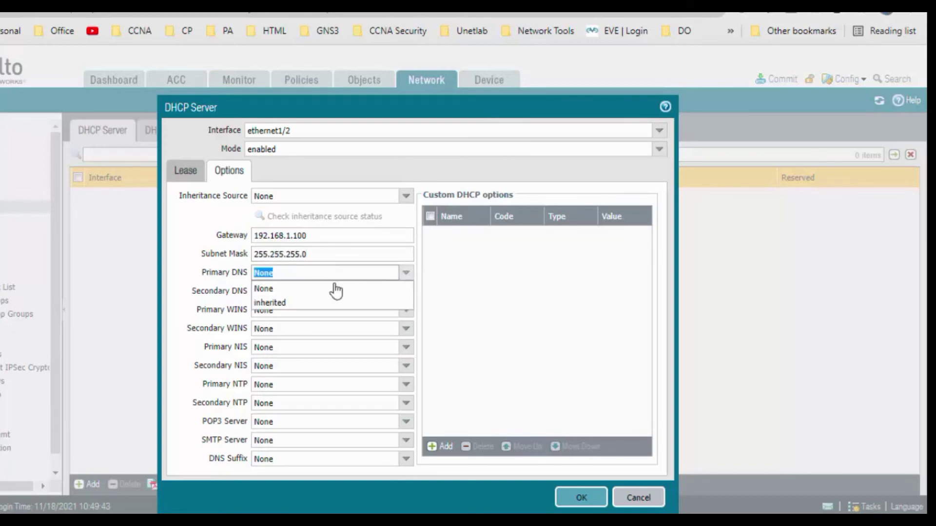
pyautogui.click(259, 272)
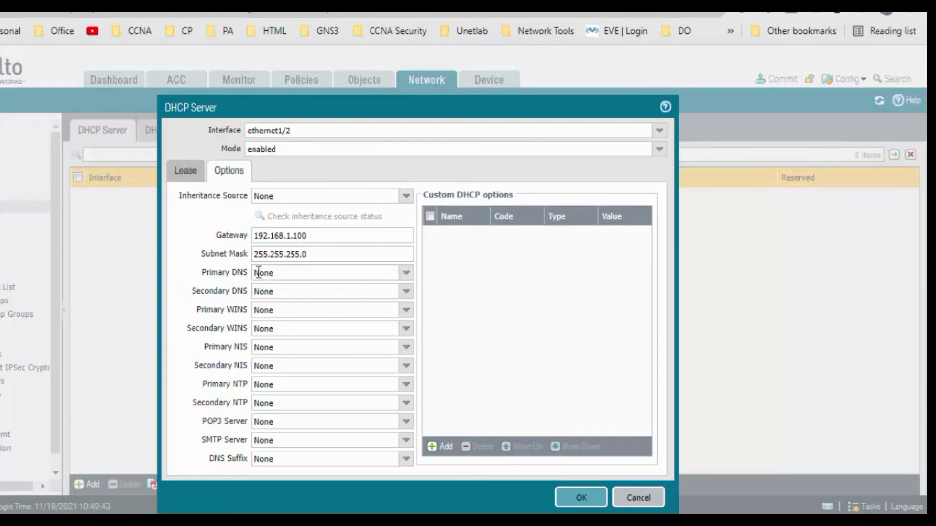
pyautogui.moveTo(288, 272); pyautogui.dragTo(203, 273)
pyautogui.write('8.8.8.8')
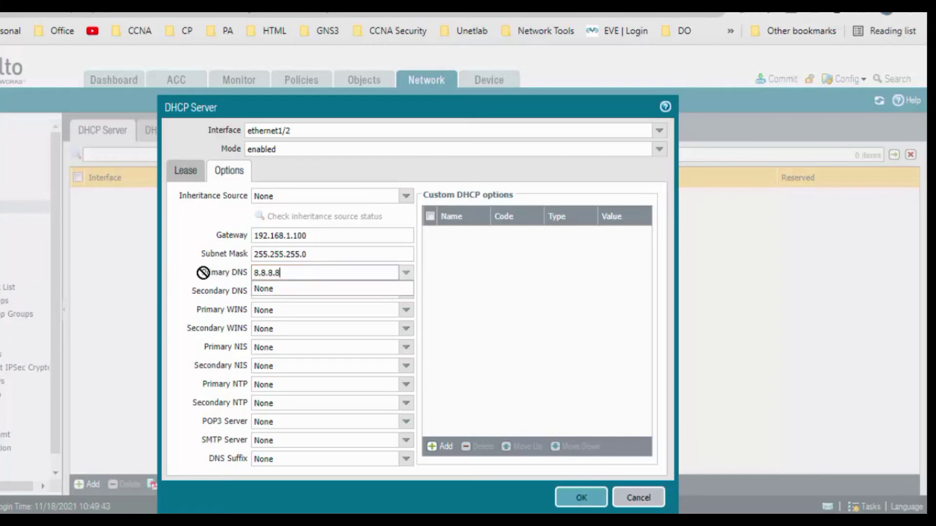
pyautogui.press('Tab')
pyautogui.write('1.1.1.1')
pyautogui.click(192, 256)
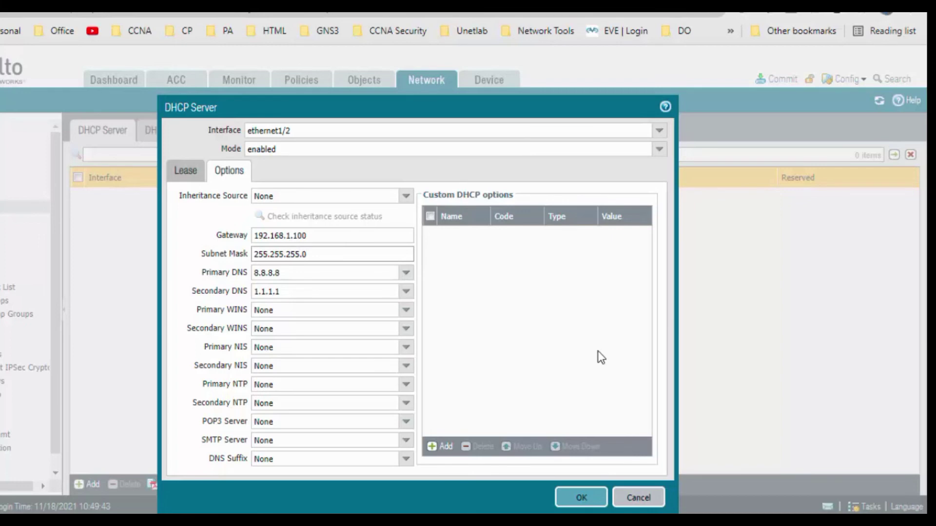
# Save the ethernet1/2 DHCP server, commit all changes, and return to the EVE topology tab.
pyautogui.click(576, 496)
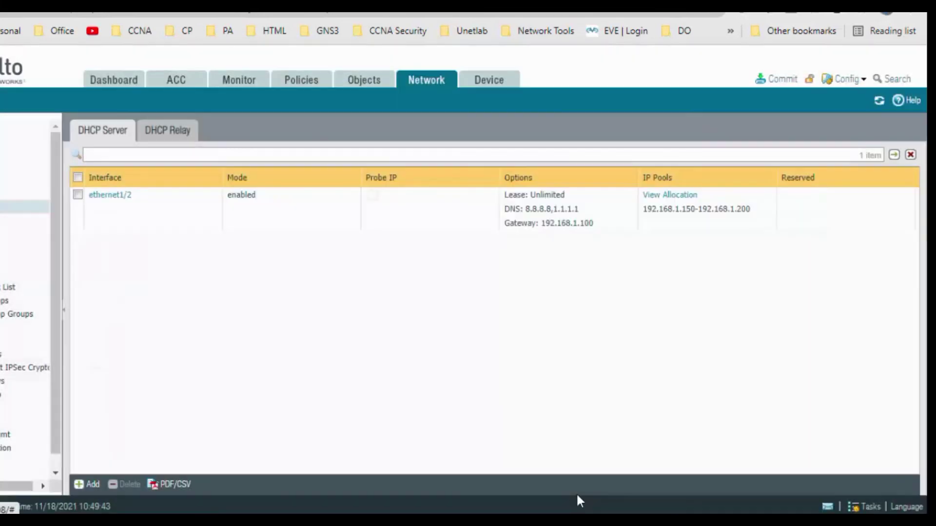
pyautogui.click(792, 84)
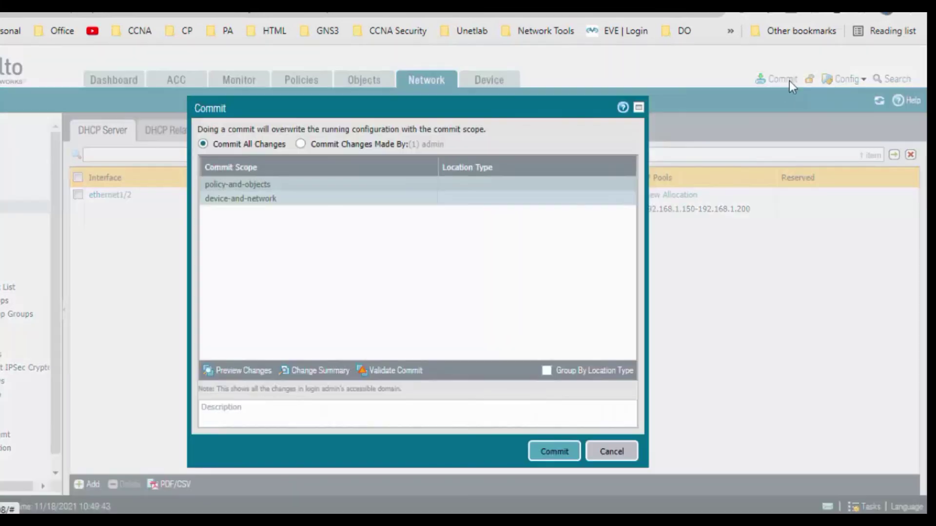
pyautogui.click(566, 454)
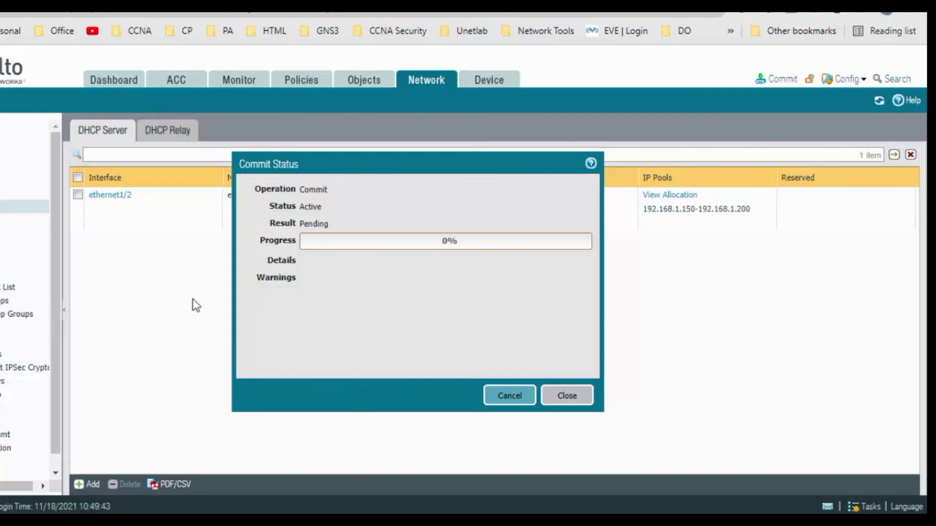
pyautogui.hotkey('ctrl', 'Tab')
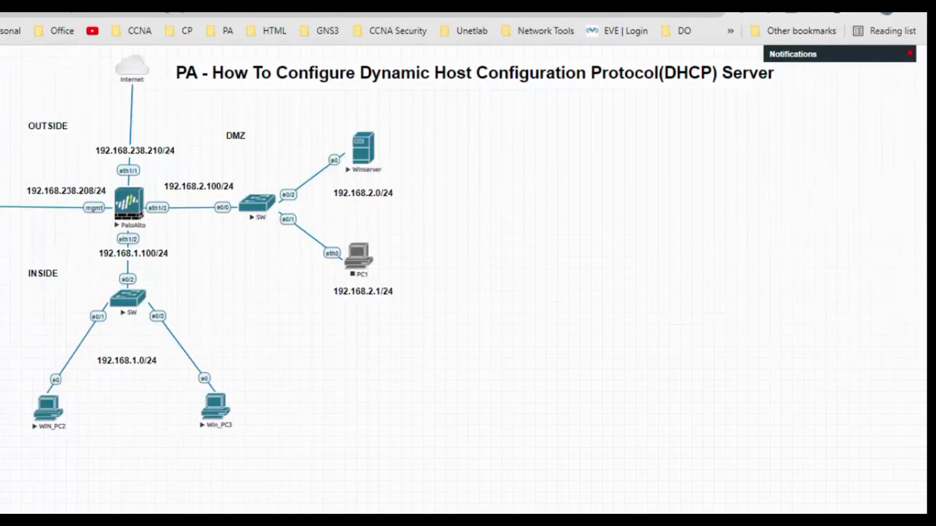
# Open the WIN_PC2 console, log in with the account password, and start a command prompt.
pyautogui.click(53, 413)
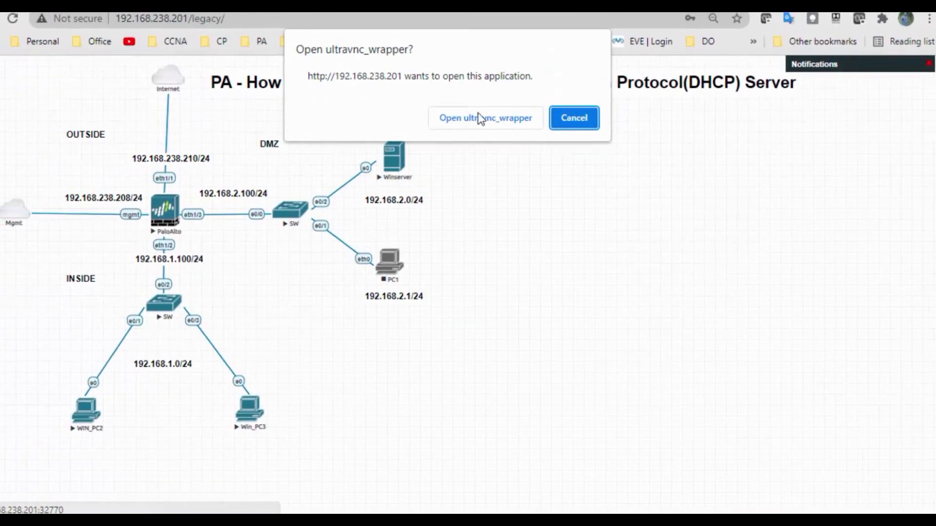
pyautogui.click(478, 118)
pyautogui.write('•••••••••')
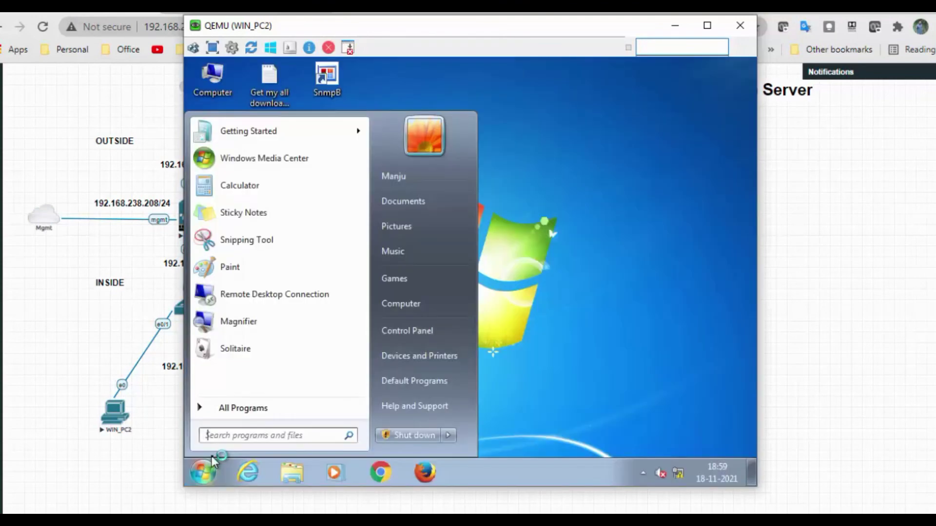
pyautogui.write('cmd')
pyautogui.click(212, 456)
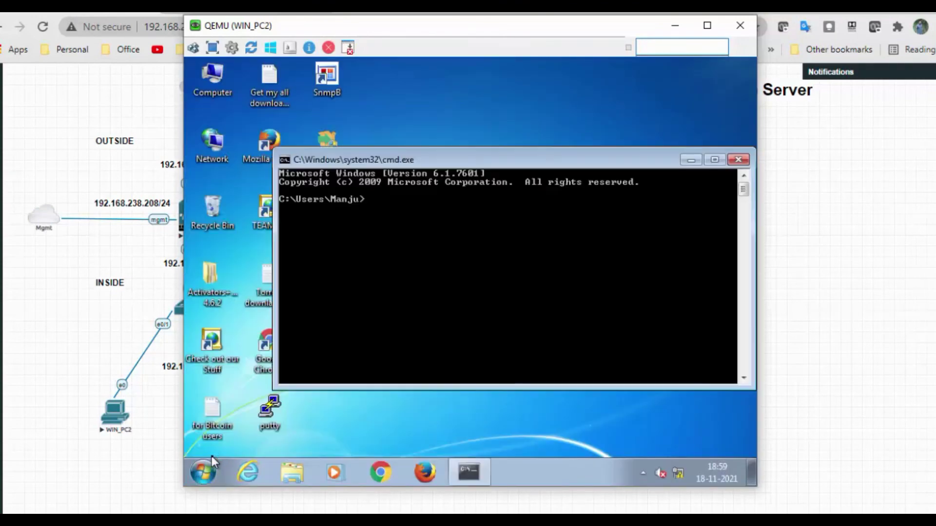
# Run ipconfig to view the PC's current IP settings and move the window up.
pyautogui.write('ipcoi')
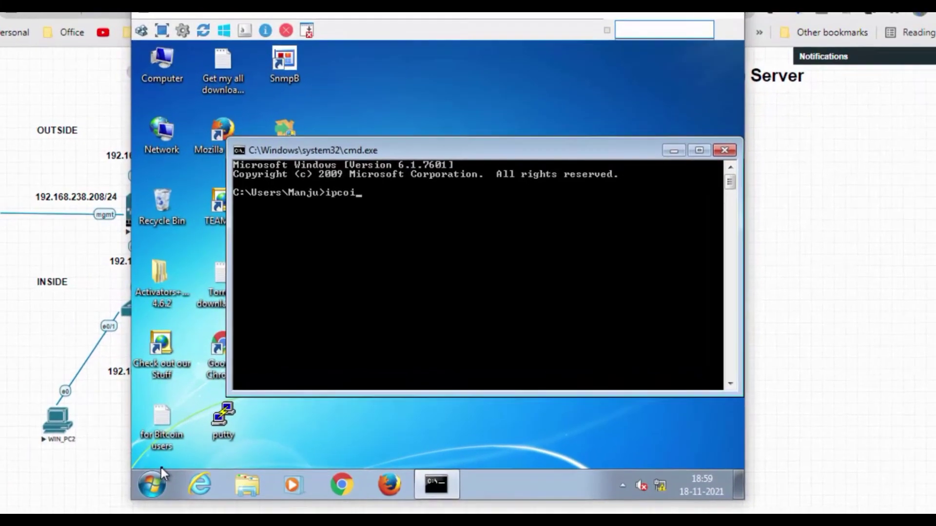
pyautogui.press('BackSpace')
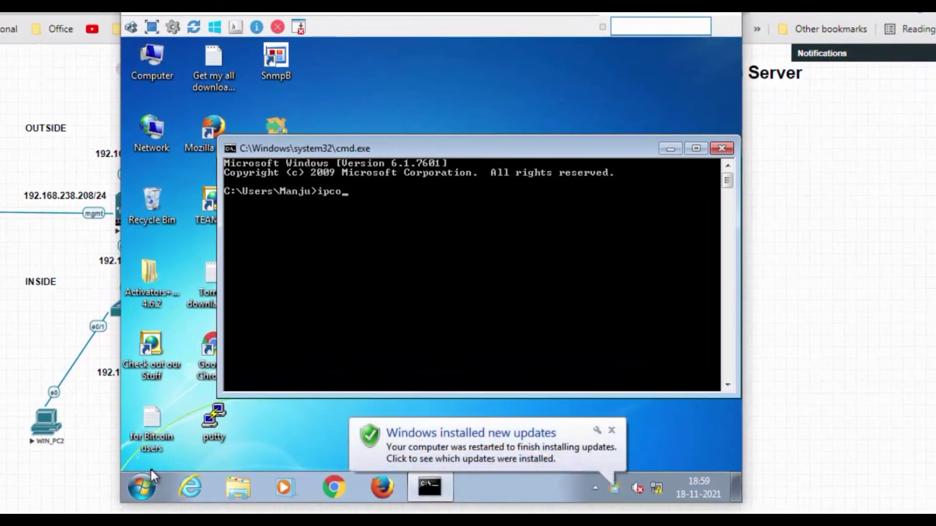
pyautogui.write('nfig')
pyautogui.press('Return')
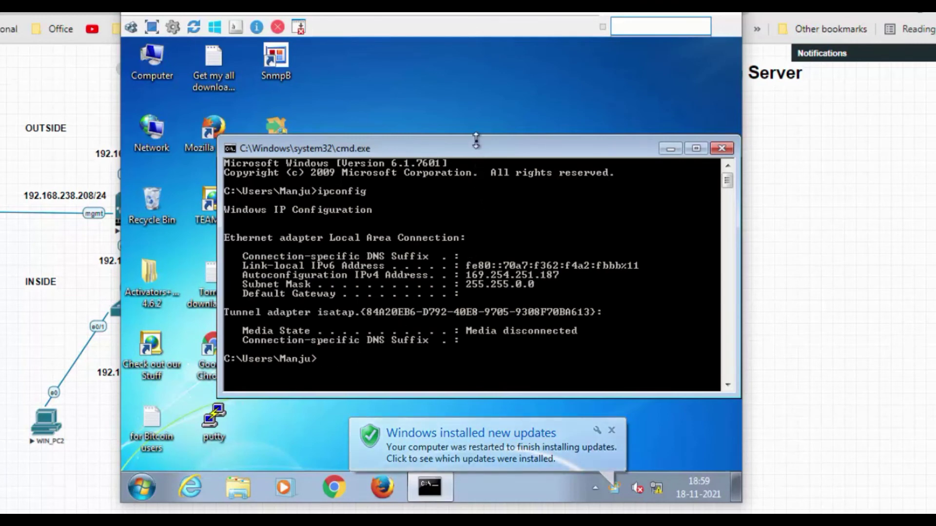
pyautogui.moveTo(476, 148); pyautogui.dragTo(420, 87)
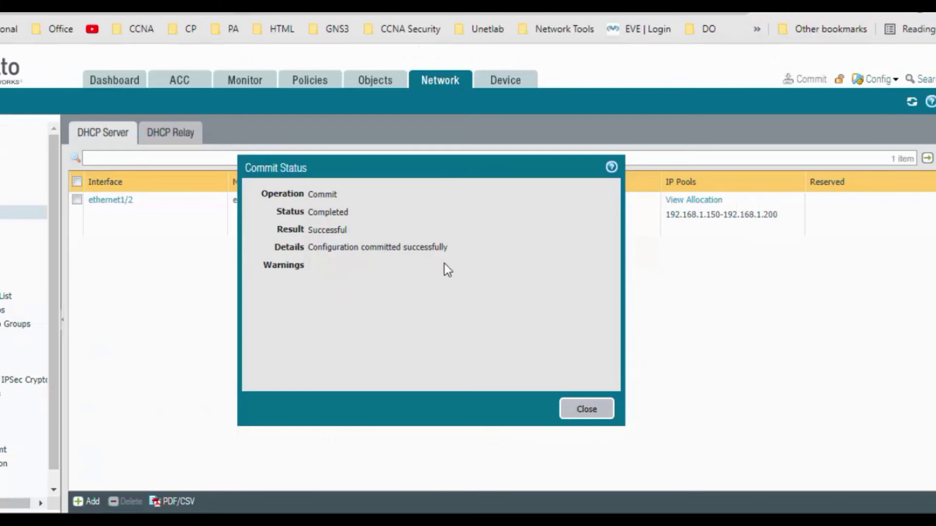
# Dismiss the successful commit report and rerun ipconfig several times on the Windows PC.
pyautogui.click(587, 409)
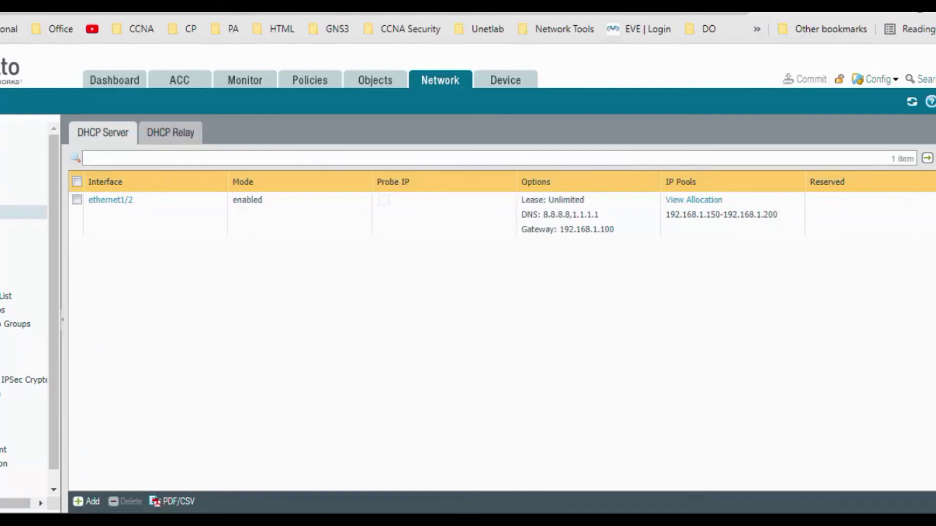
pyautogui.click(408, 476)
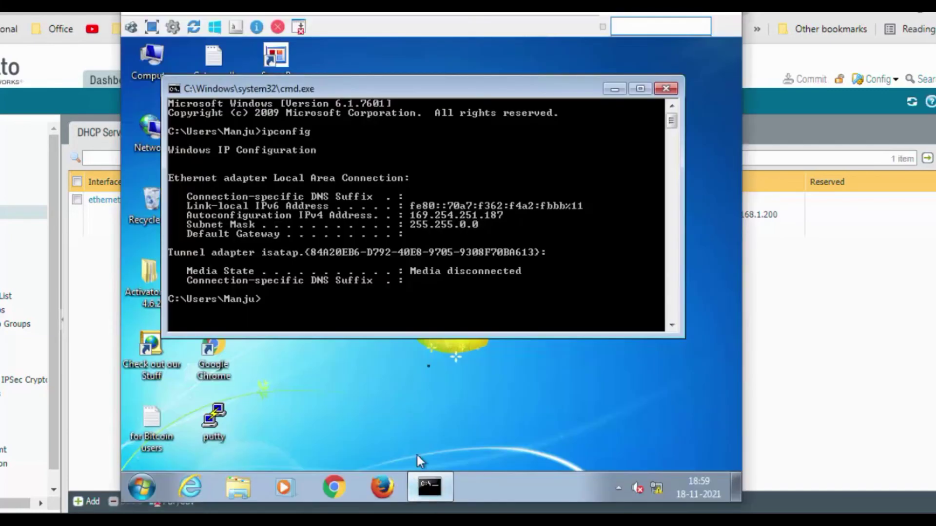
pyautogui.press('Up')
pyautogui.press('Return')
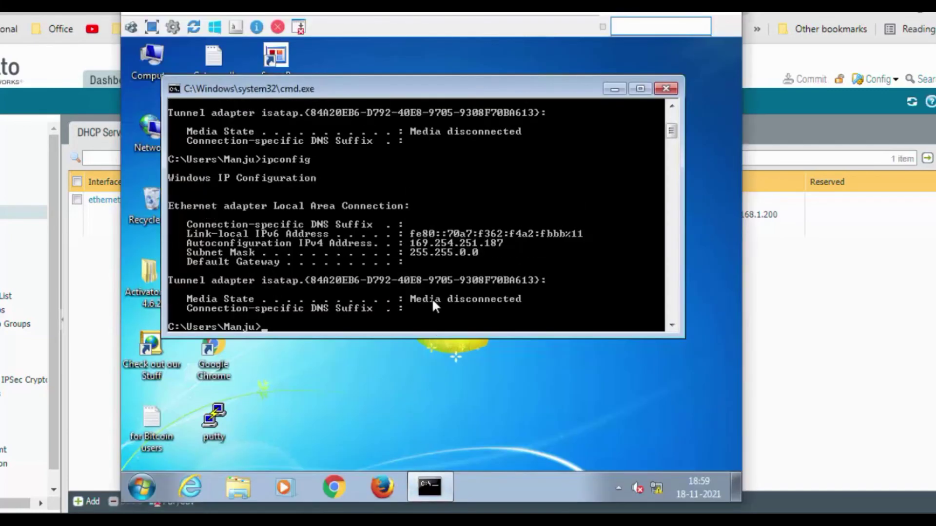
pyautogui.press('Up')
pyautogui.press('Return')
pyautogui.press('Up')
pyautogui.press('Return')
pyautogui.press('Up')
pyautogui.press('Return')
pyautogui.press('Up')
pyautogui.press('Return')
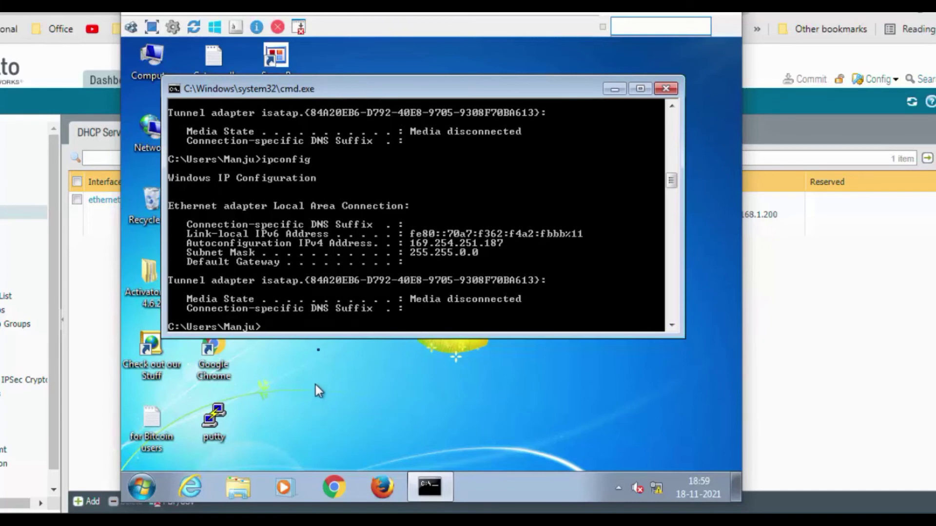
# Disable Local Area Connection via ncpa.cpl and close the Network Connections window.
pyautogui.write('ncpa.cpl')
pyautogui.press('Return')
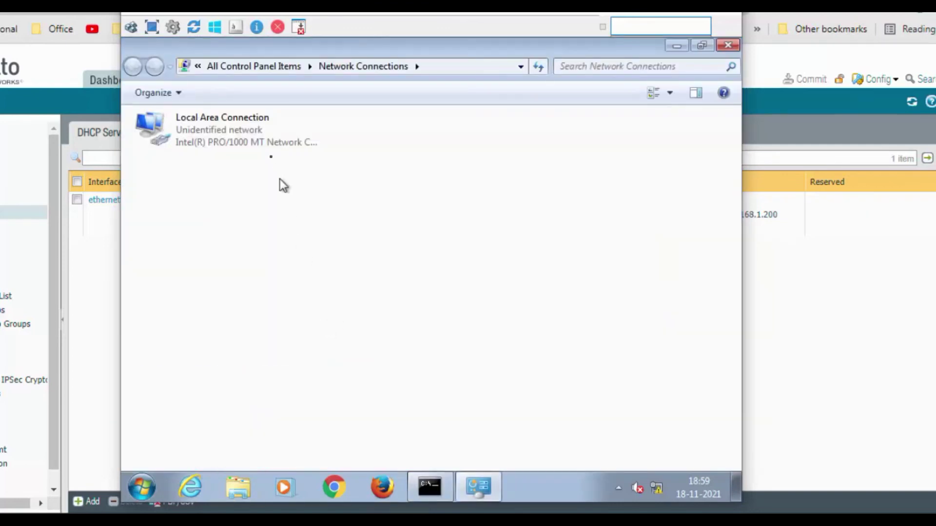
pyautogui.rightClick(236, 133)
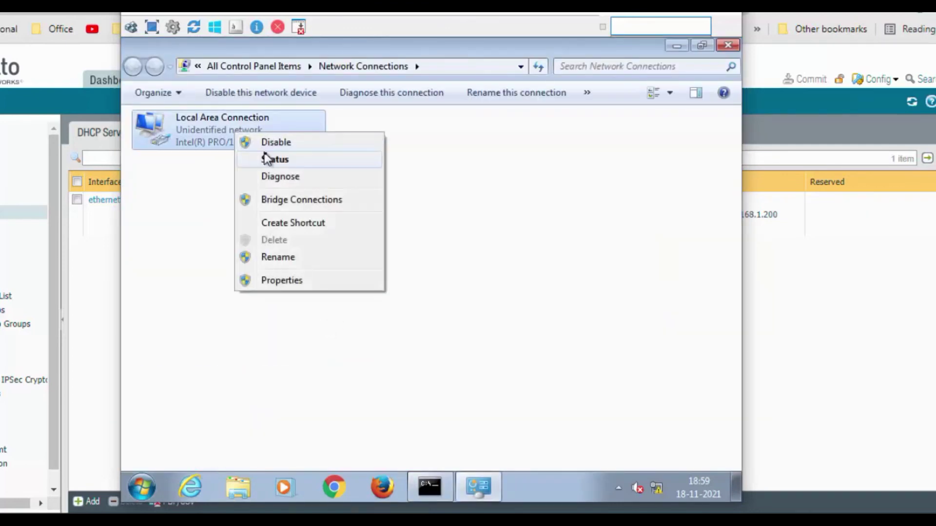
pyautogui.click(268, 146)
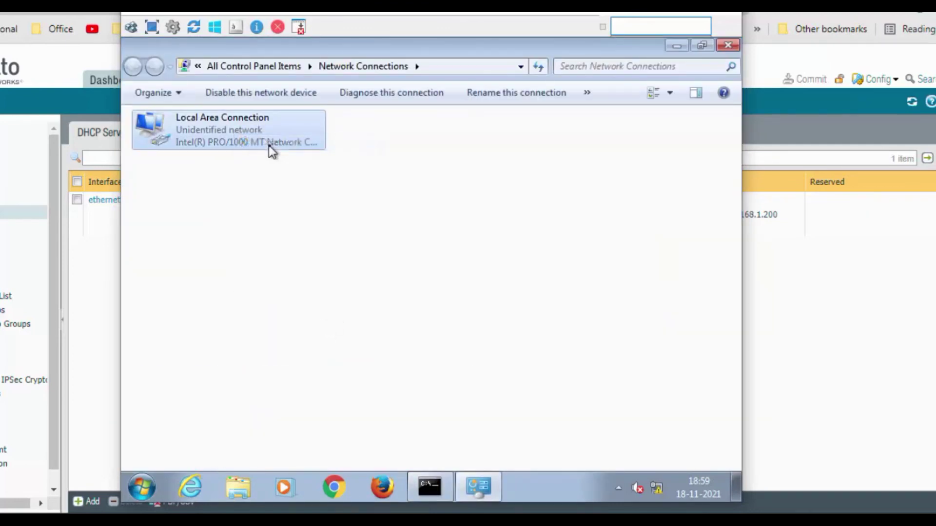
pyautogui.rightClick(197, 133)
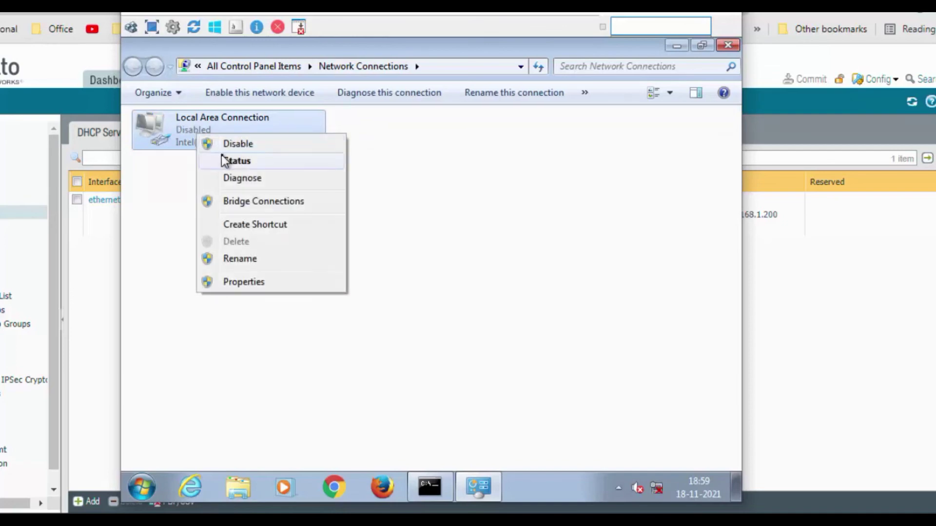
pyautogui.press('Escape')
pyautogui.hotkey('alt', 'F4')
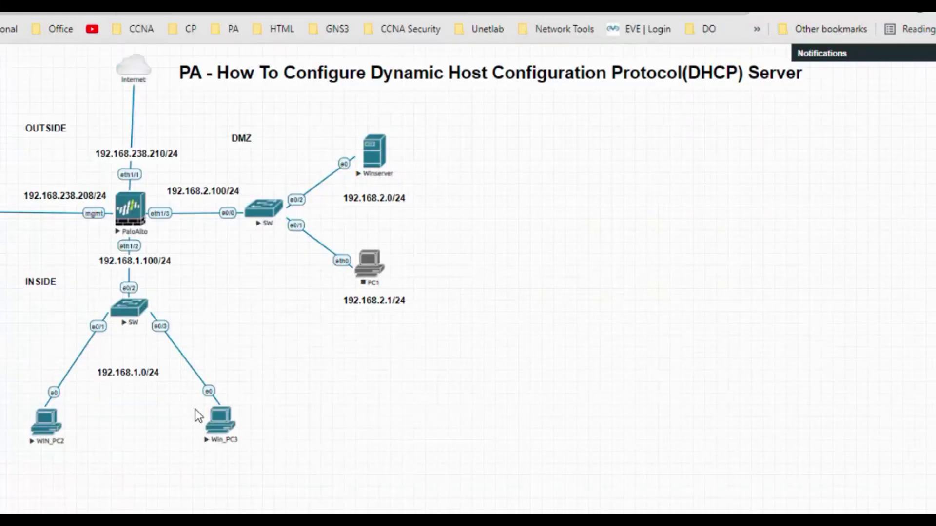
# Open the Win_PC3 console viewer and log in with the account password.
pyautogui.click(223, 425)
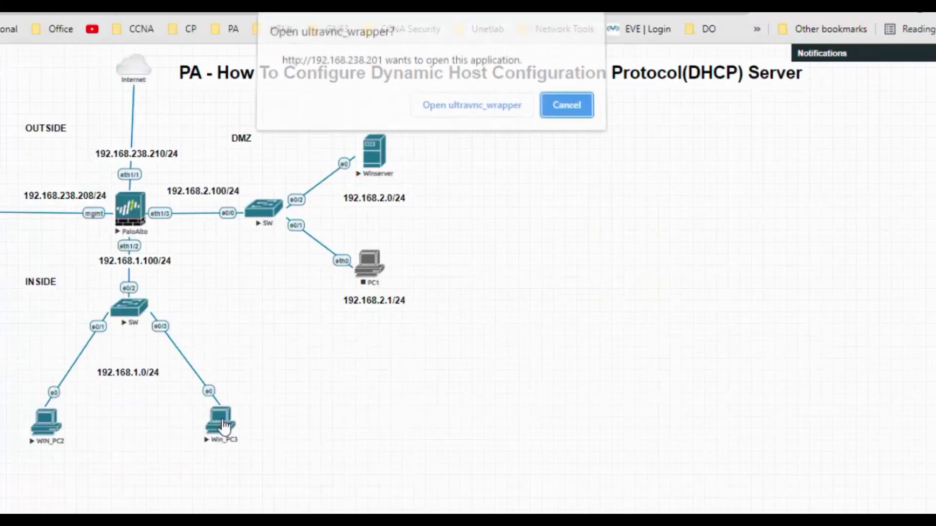
pyautogui.click(447, 109)
pyautogui.write('************')
pyautogui.press('Return')
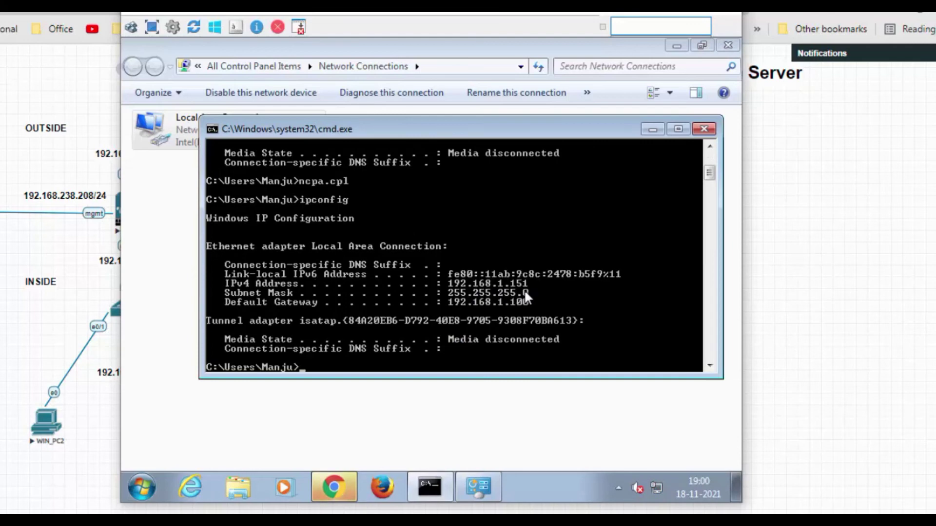
# Ping 8.8.8.8 from the command prompt to confirm internet reachability.
pyautogui.write('ping 8.8.8.8')
pyautogui.press('Return')
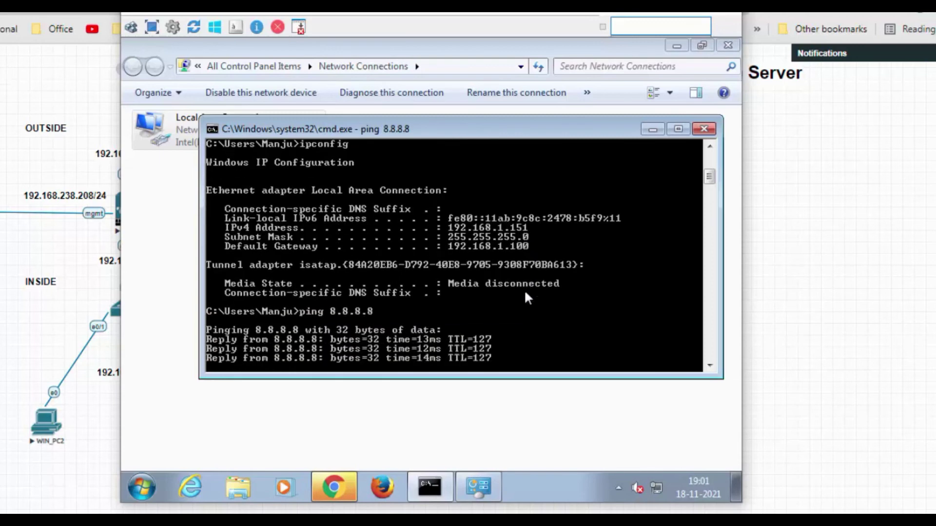
pyautogui.press('Return')
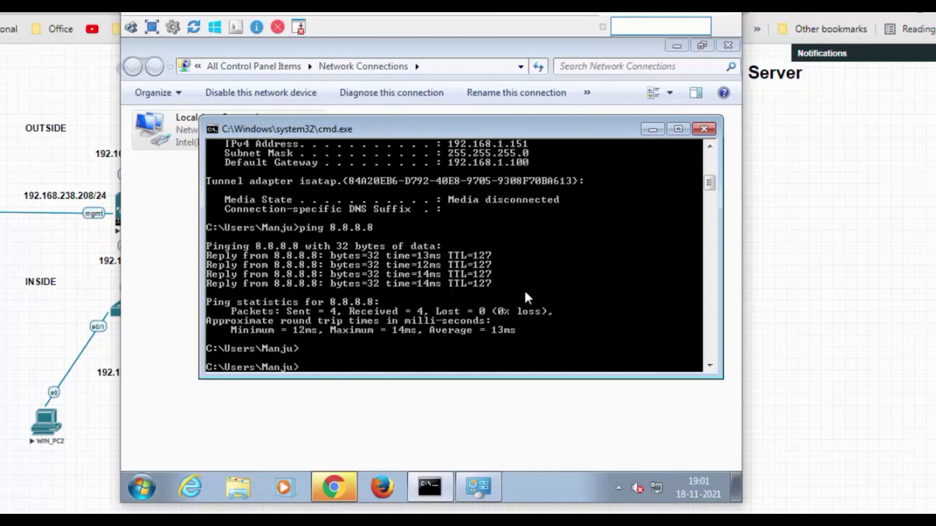
# Search 'face' in Chrome, open the Facebook site, then close the PC's console window.
pyautogui.click(333, 488)
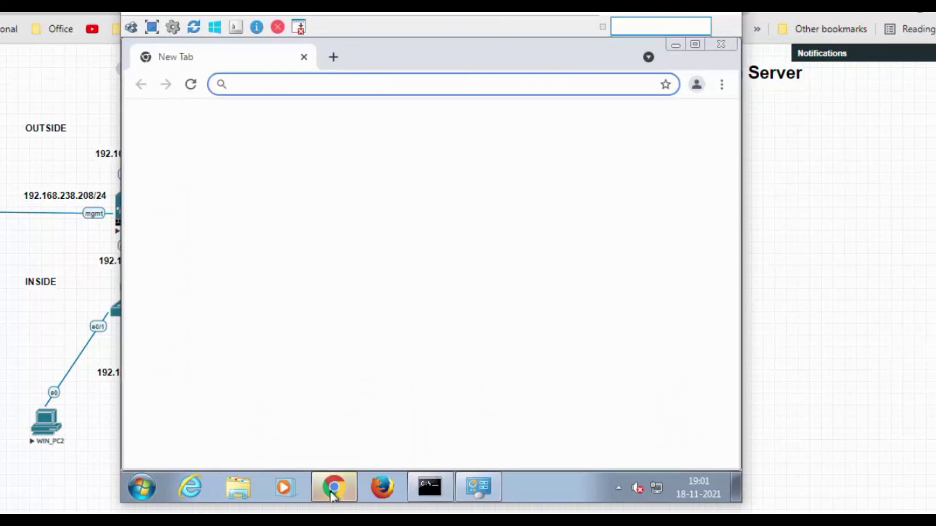
pyautogui.write('face')
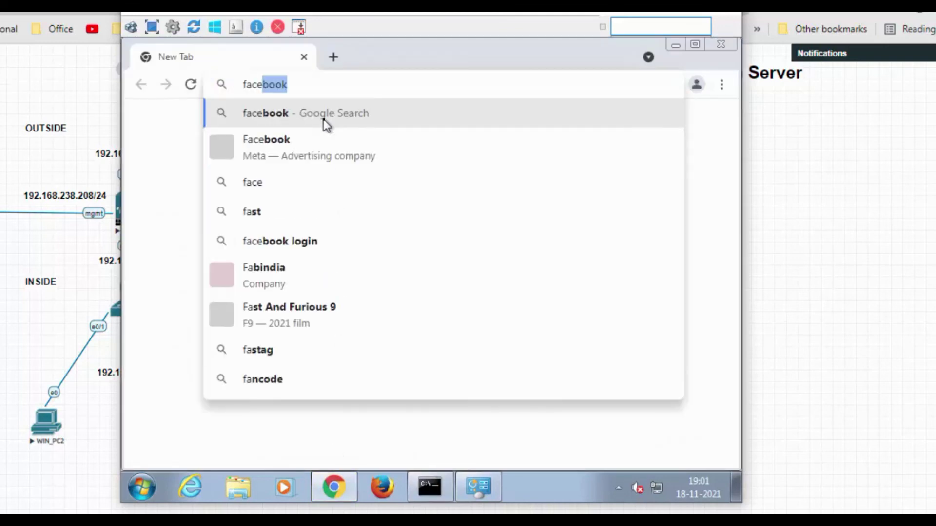
pyautogui.click(323, 119)
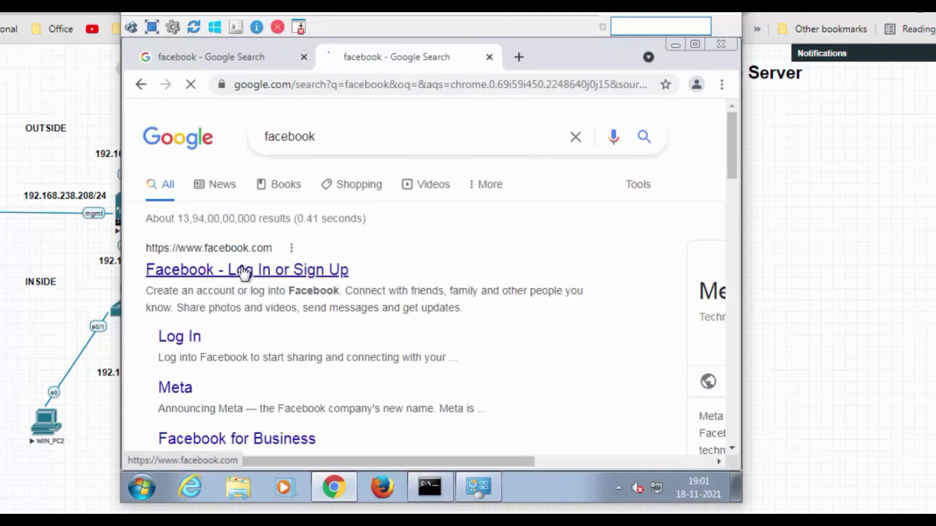
pyautogui.click(245, 271)
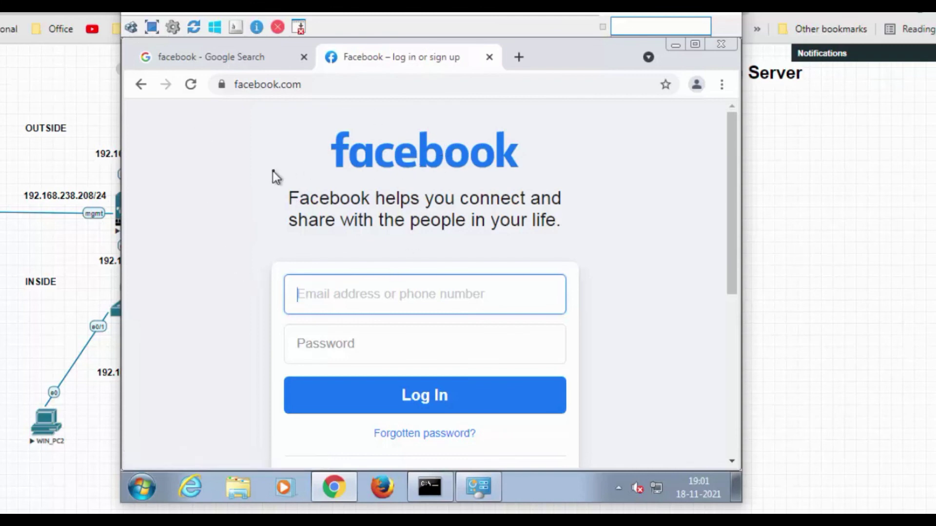
pyautogui.click(651, 15)
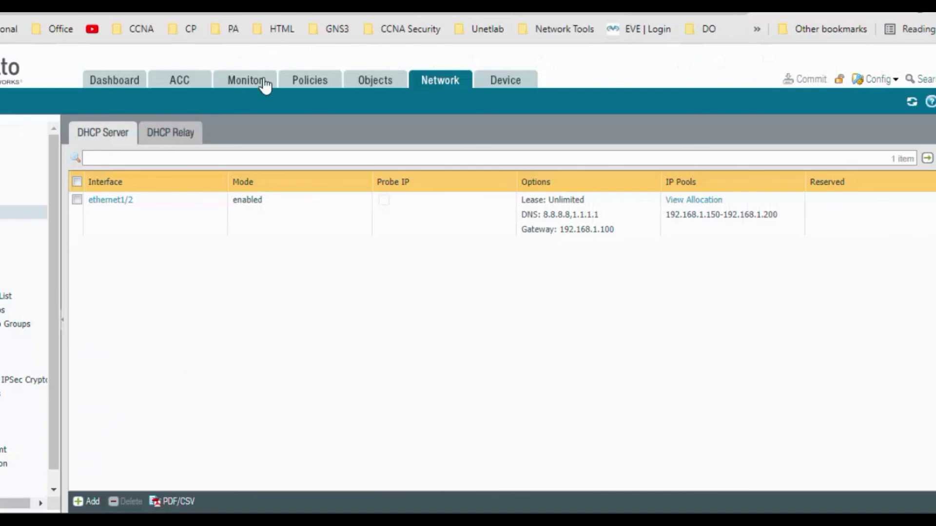
# Open the Monitor Session Browser to list active firewall sessions from 192.168.1.151.
pyautogui.click(254, 84)
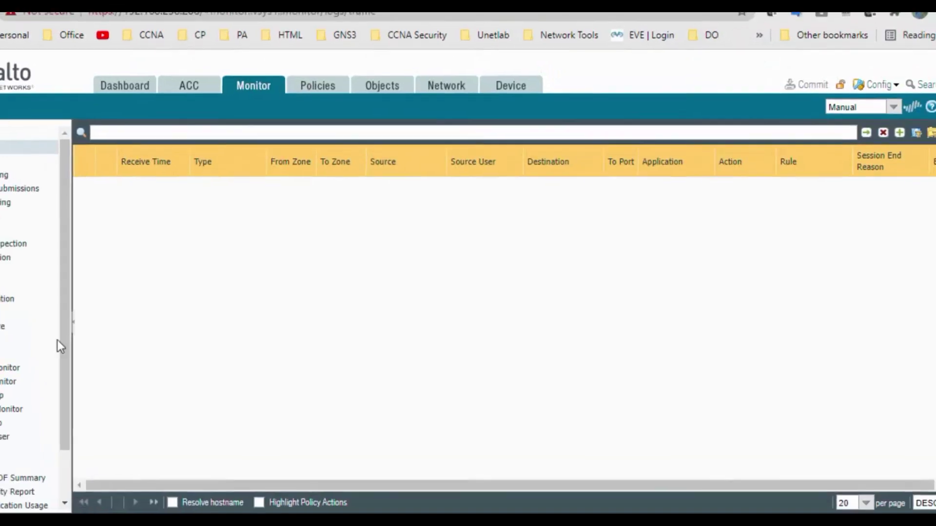
pyautogui.scroll(-2, 93, 409)
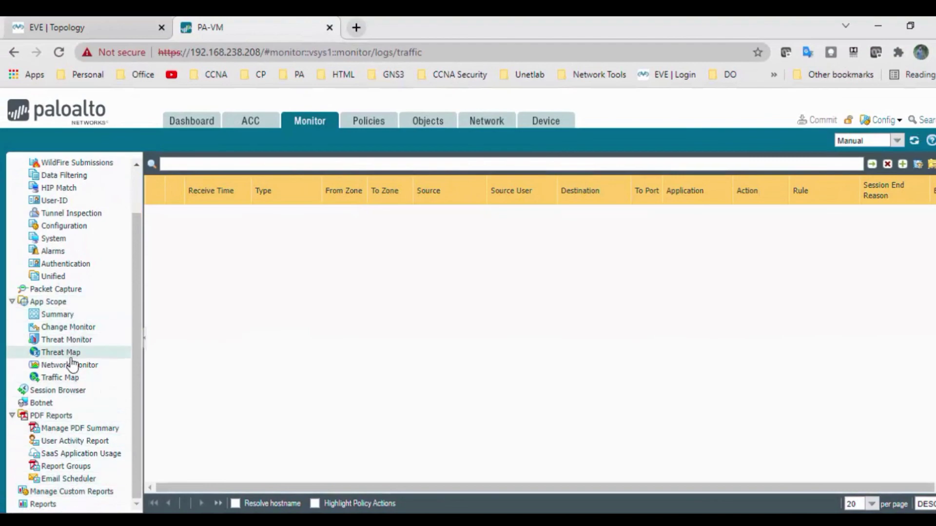
pyautogui.click(61, 391)
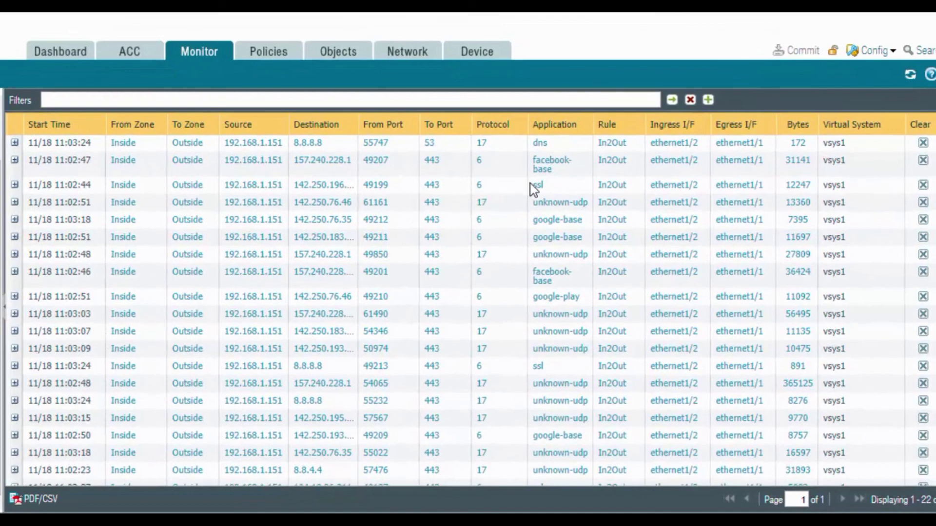
# Review the Inside-to-Outside In2Out sessions and check the details of the dns session to 8.8.8.8.
pyautogui.scroll(-2, 531, 184)
pyautogui.scroll(2, 530, 184)
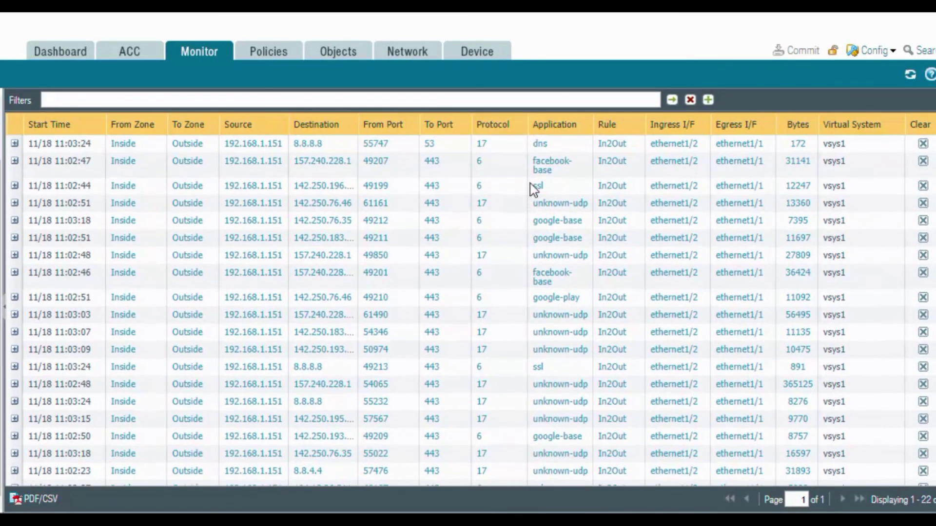
pyautogui.scroll(-2, 531, 183)
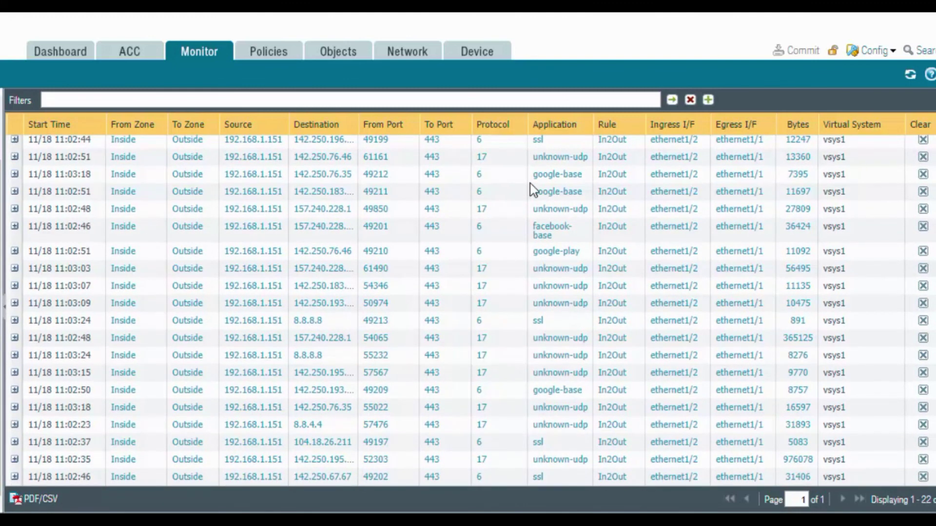
pyautogui.scroll(2, 546, 351)
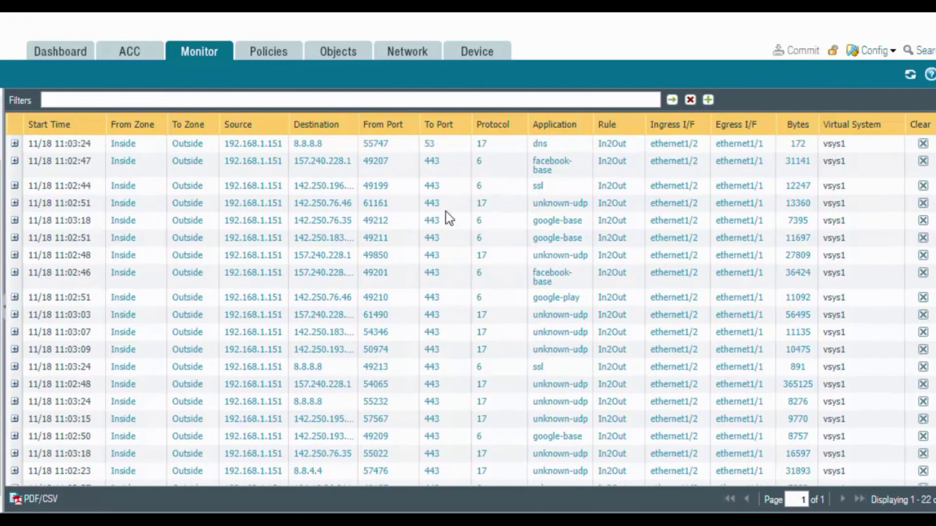
pyautogui.click(12, 145)
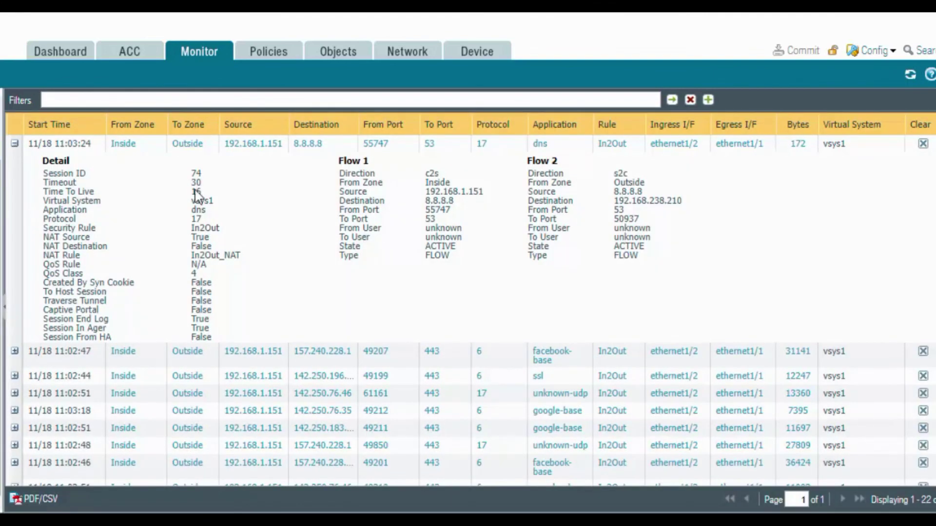
pyautogui.click(15, 143)
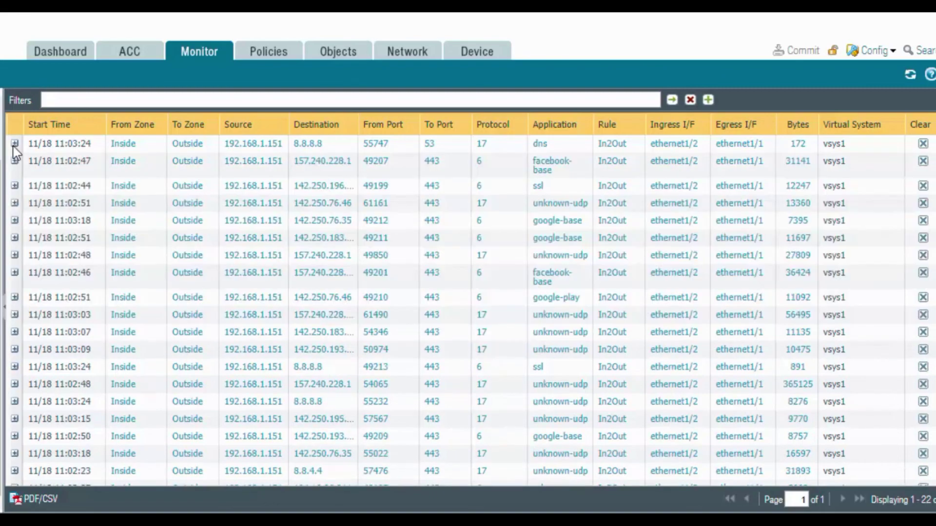